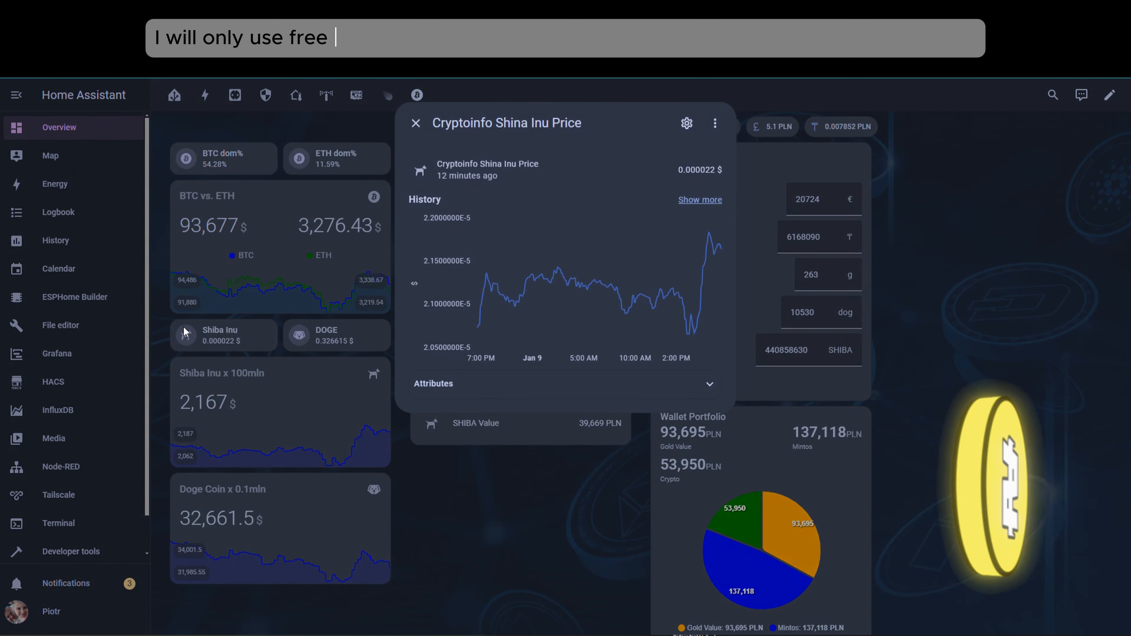
- View the price history details of the DOGE sensor and the Gold Value sensor on the crypto dashboard
{"action": "left_click", "coordinate": [414, 124]}
{"action": "left_click", "coordinate": [299, 335]}
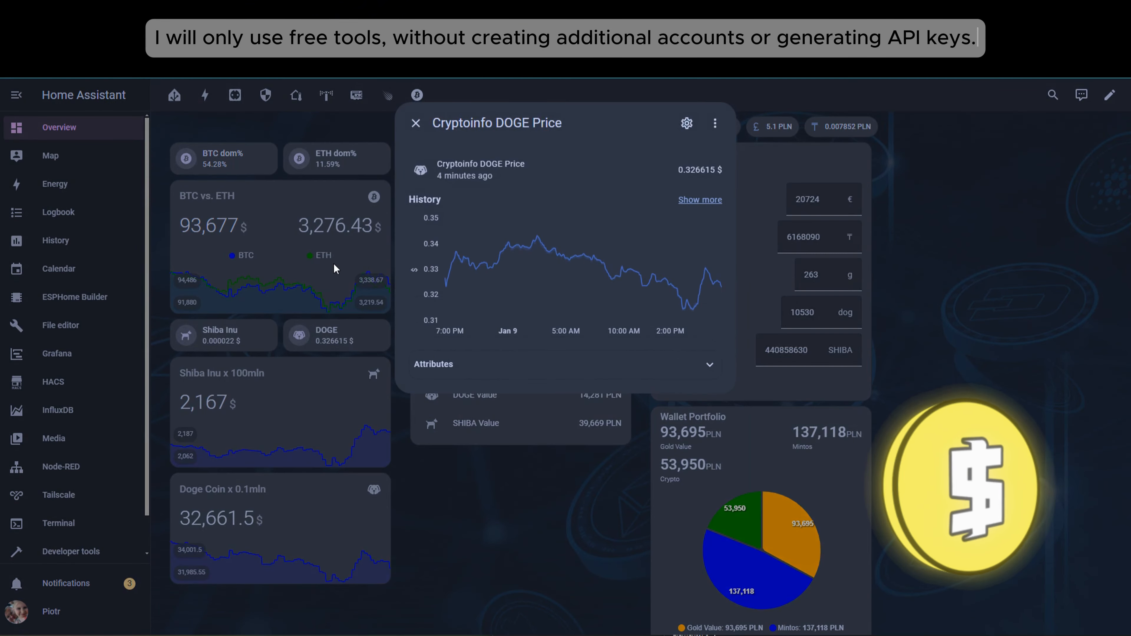
{"action": "left_click", "coordinate": [416, 124]}
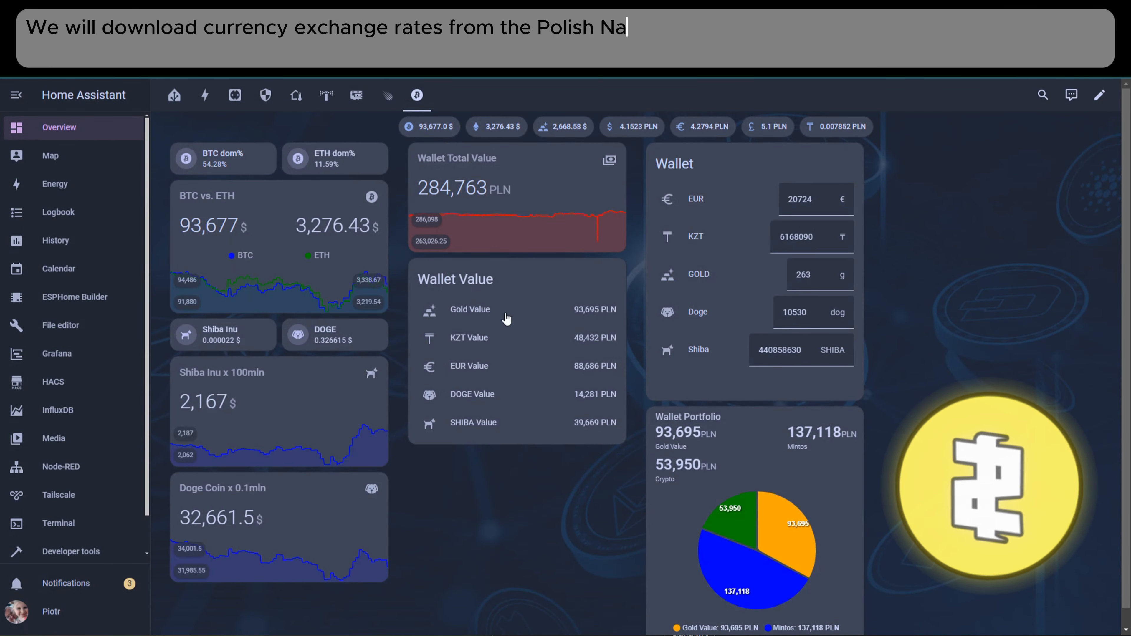
{"action": "left_click", "coordinate": [593, 320]}
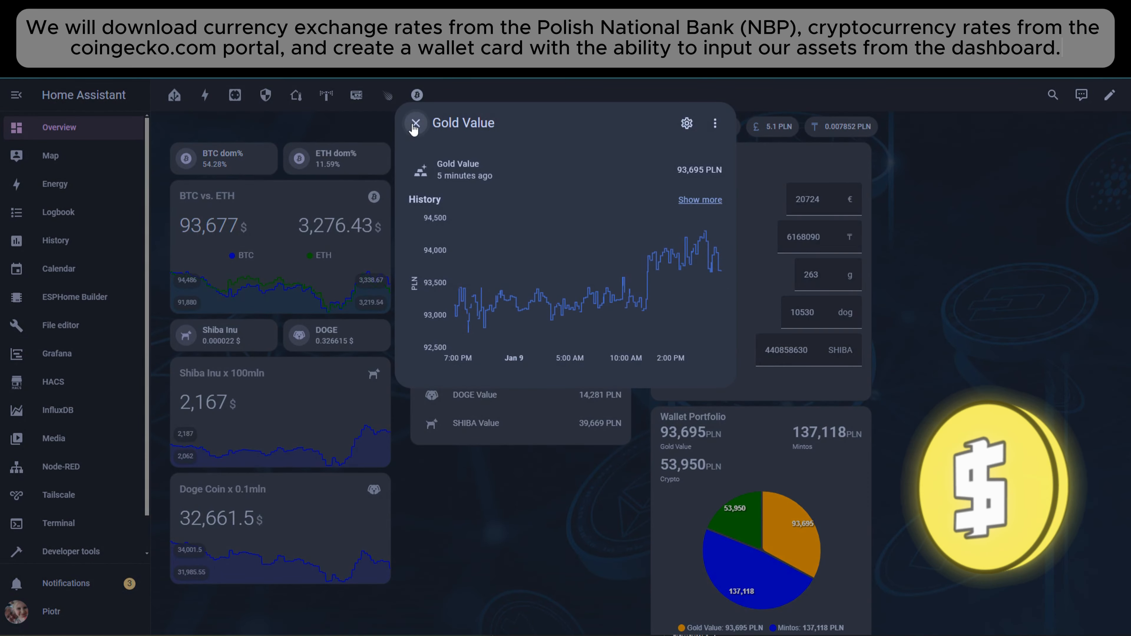
{"action": "left_click", "coordinate": [415, 125]}
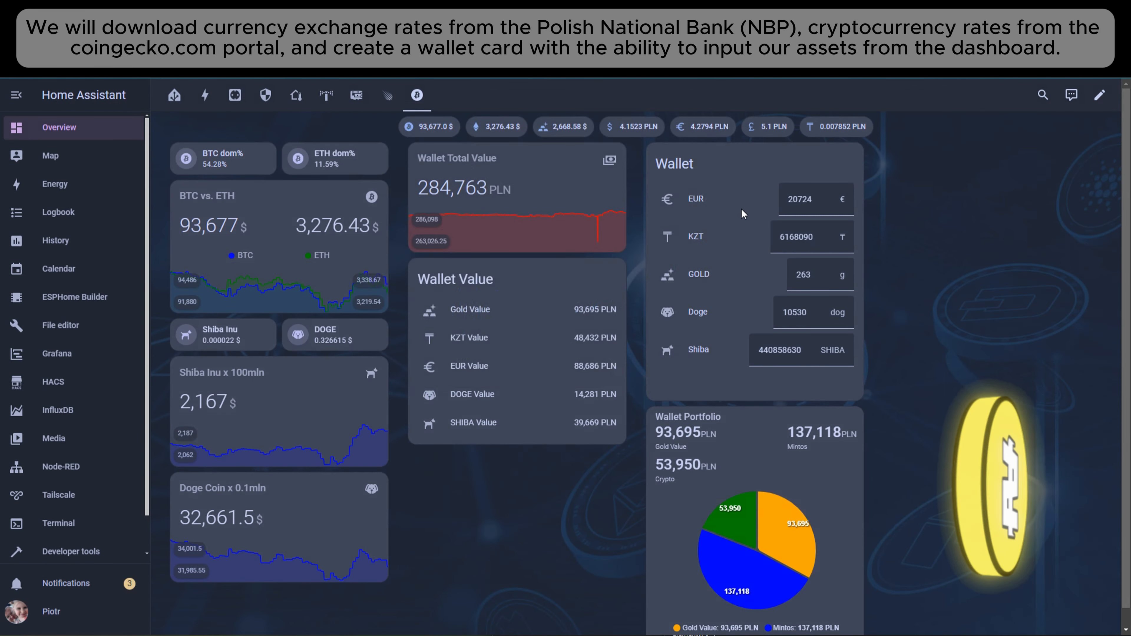
- Adjust the Wallet card's holdings to 20720 EUR and 261 g of gold
{"action": "left_click", "coordinate": [829, 203]}
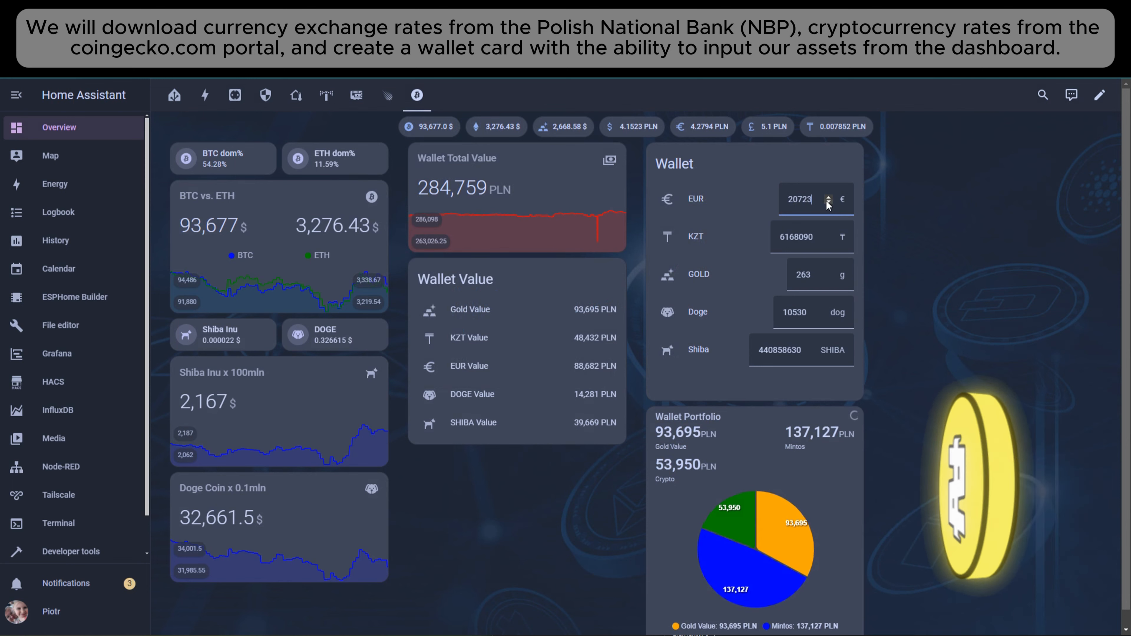
{"action": "left_click", "coordinate": [829, 203]}
{"action": "left_click", "coordinate": [829, 203]}
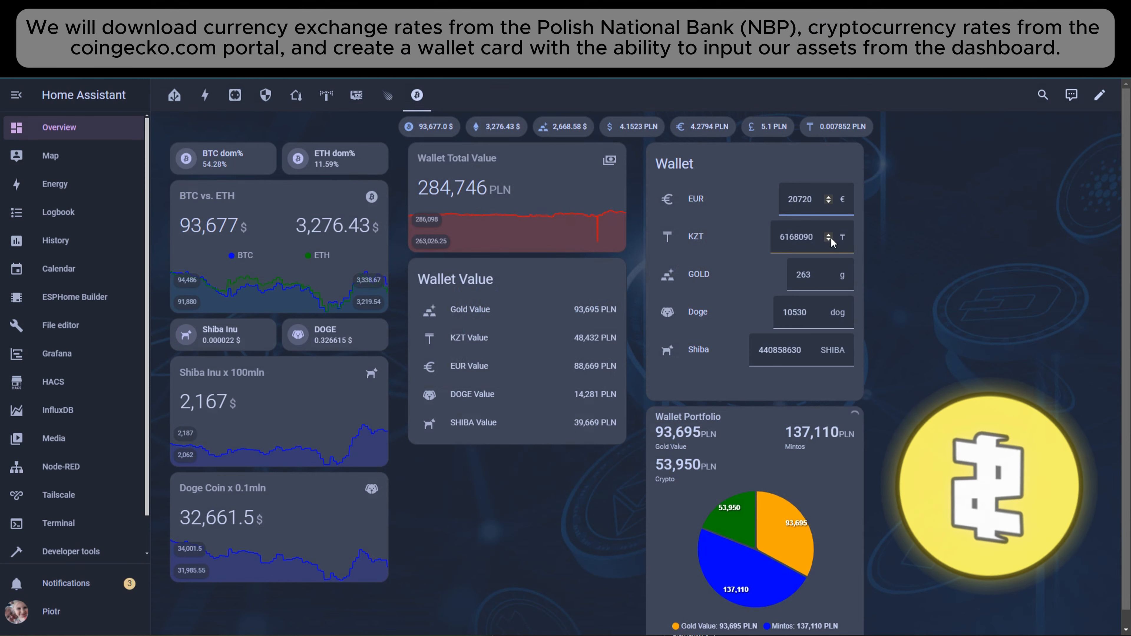
{"action": "left_click", "coordinate": [829, 277]}
{"action": "left_click", "coordinate": [828, 278]}
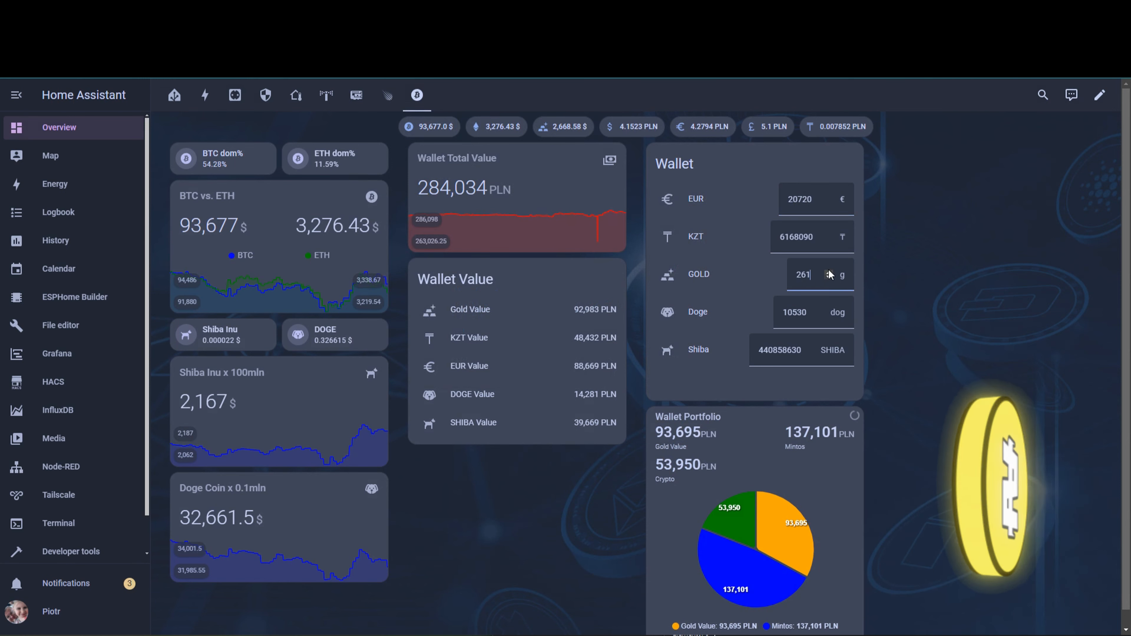
{"action": "scroll", "coordinate": [740, 419], "scroll_direction": "down", "scroll_amount": 1}
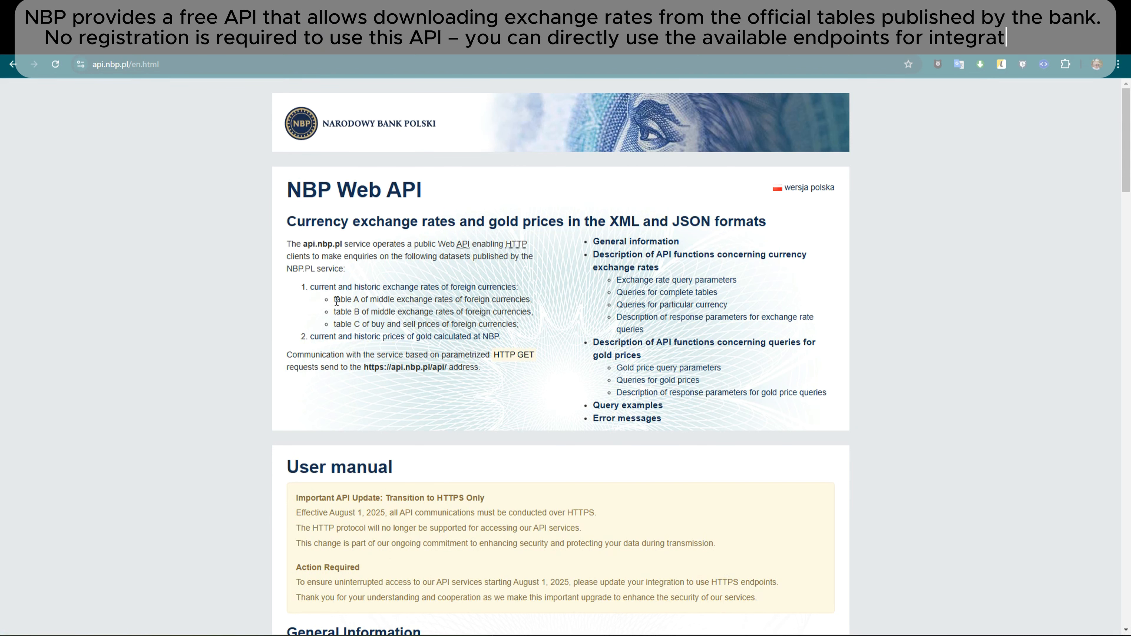
- Examine the NBP Web API manual, covering the exchange rate table types, query parameters and queries for a particular currency
{"action": "left_click_drag", "start_coordinate": [334, 299], "coordinate": [394, 303]}
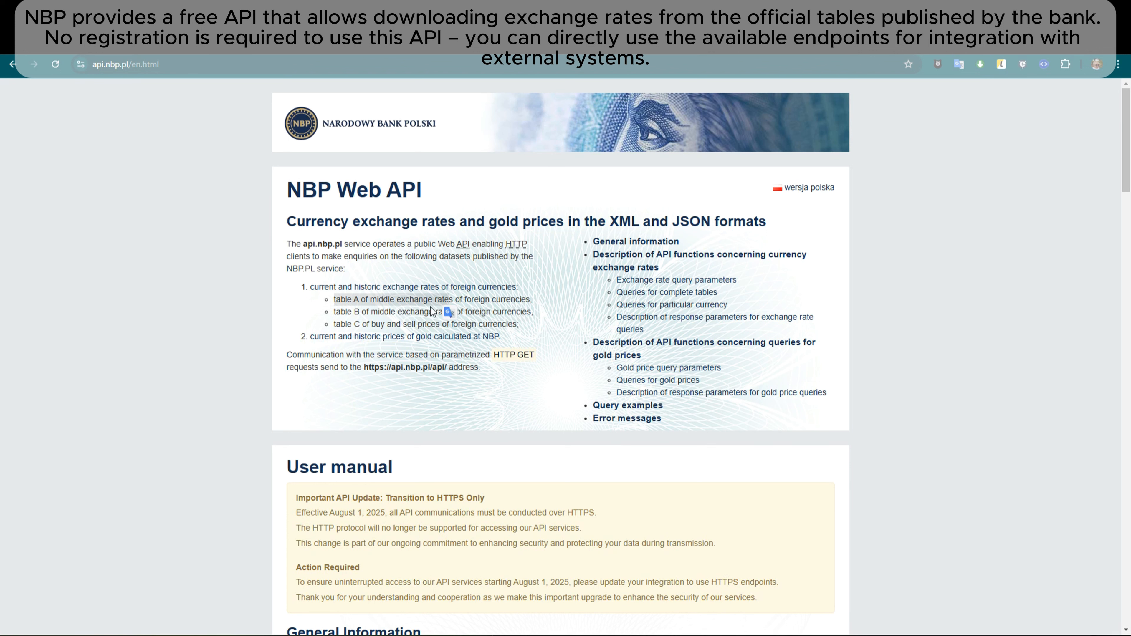
{"action": "left_click_drag", "start_coordinate": [333, 312], "coordinate": [354, 325]}
{"action": "scroll", "coordinate": [545, 371], "scroll_direction": "down", "scroll_amount": 2}
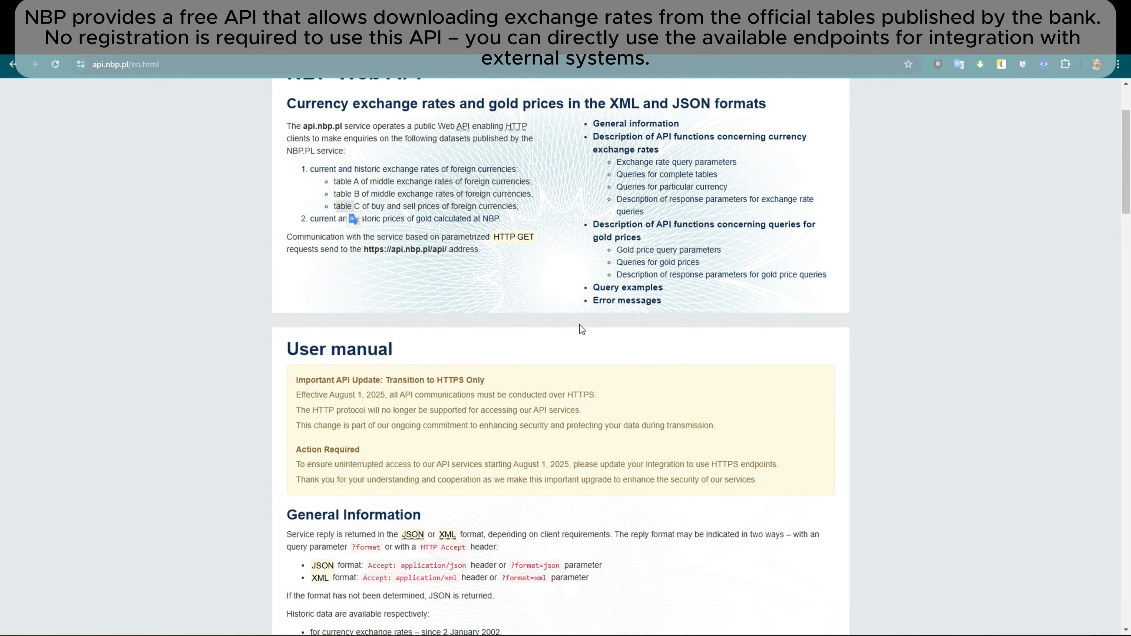
{"action": "scroll", "coordinate": [945, 396], "scroll_direction": "down", "scroll_amount": 4}
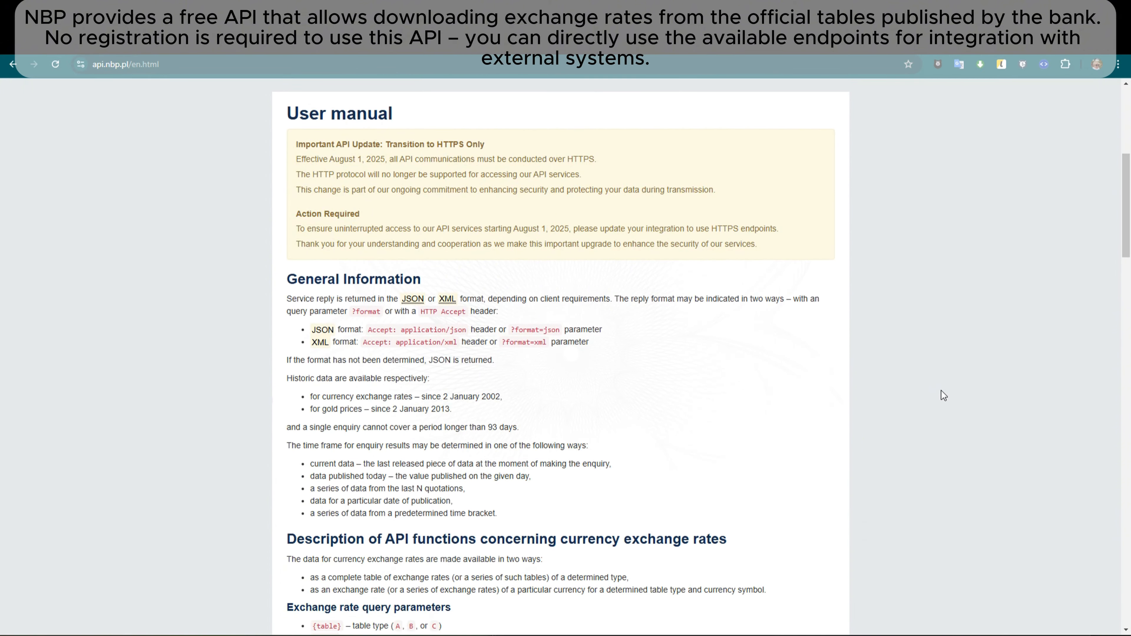
{"action": "scroll", "coordinate": [941, 391], "scroll_direction": "down", "scroll_amount": 7}
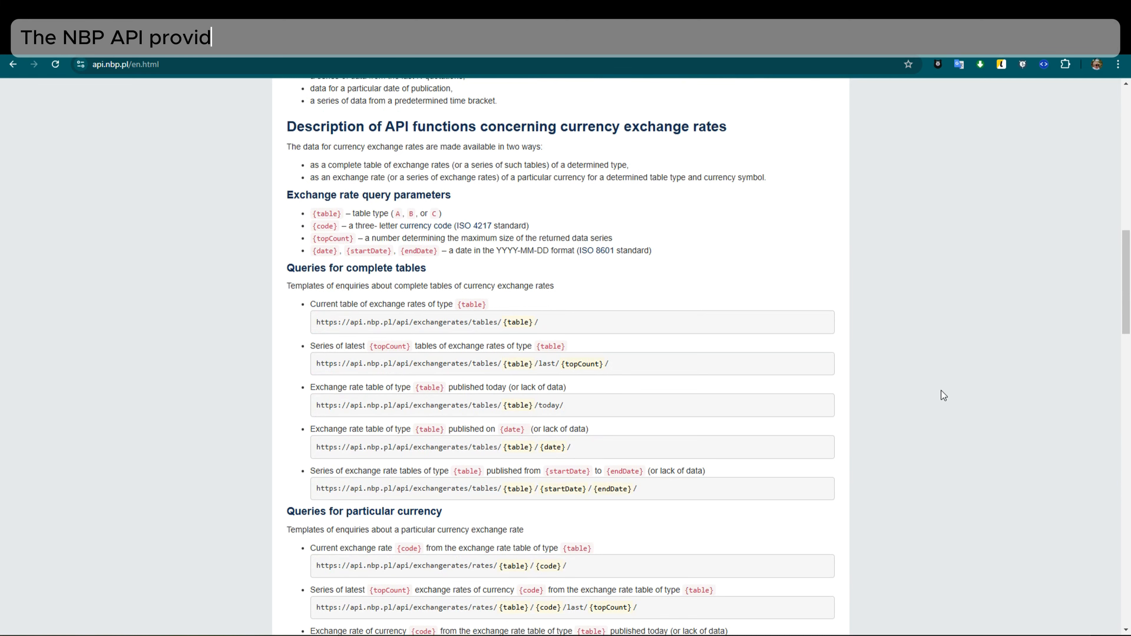
{"action": "scroll", "coordinate": [941, 391], "scroll_direction": "down", "scroll_amount": 1}
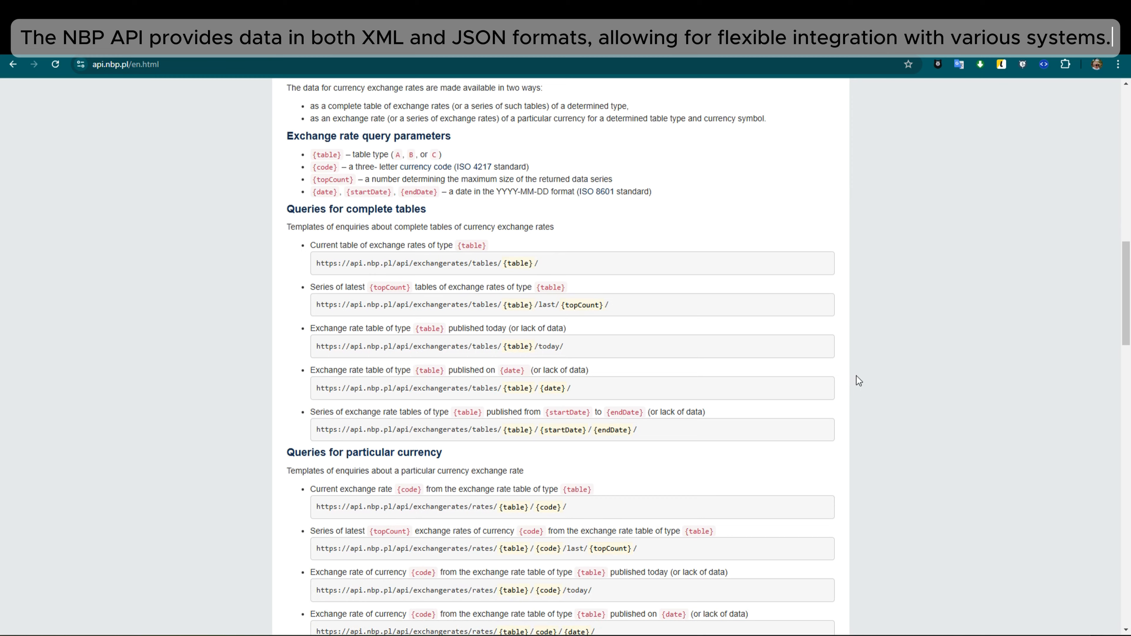
{"action": "scroll", "coordinate": [856, 376], "scroll_direction": "down", "scroll_amount": 3}
{"action": "scroll", "coordinate": [856, 375], "scroll_direction": "down", "scroll_amount": 1}
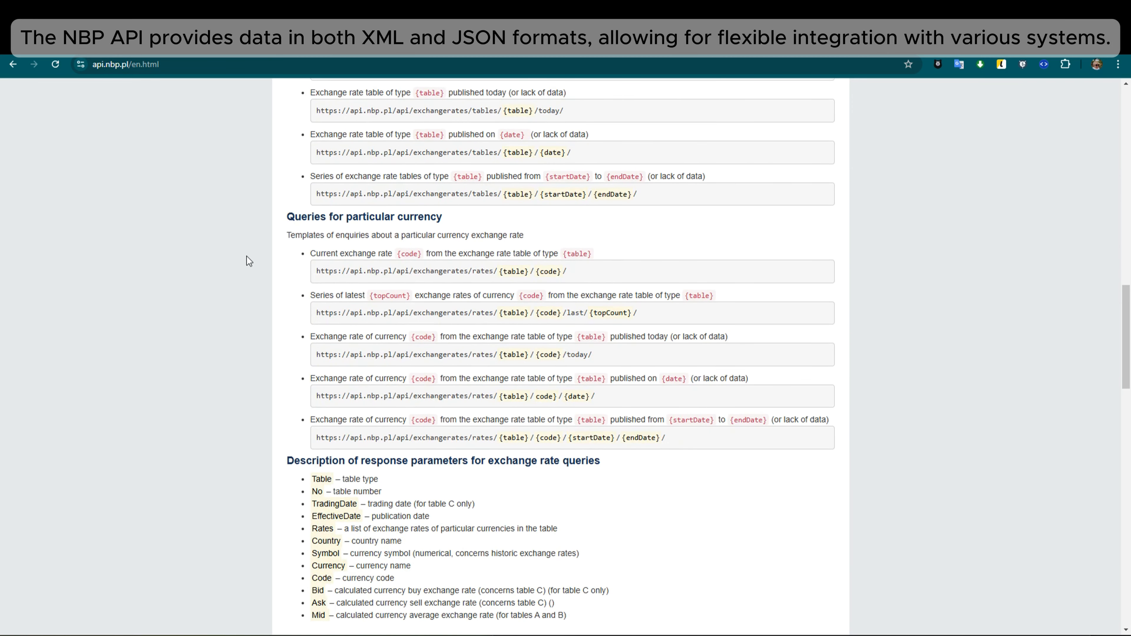
{"action": "left_click_drag", "start_coordinate": [318, 223], "coordinate": [458, 216]}
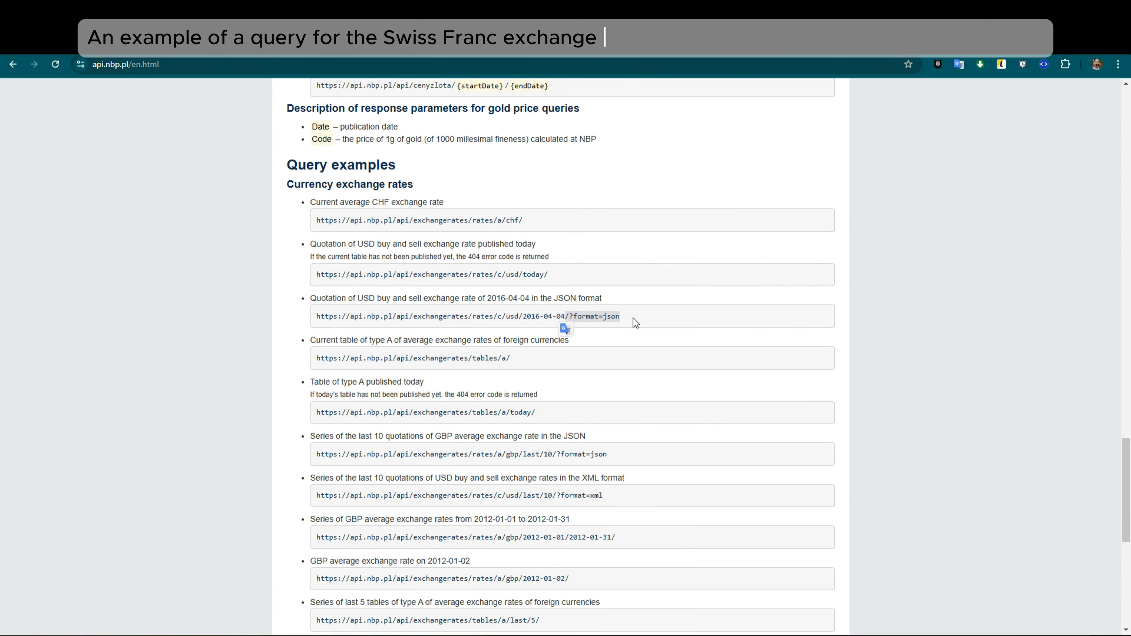
- Open the example query for the current average CHF rate and request it in JSON by adding ?format=json to its address
{"action": "left_click", "coordinate": [484, 221]}
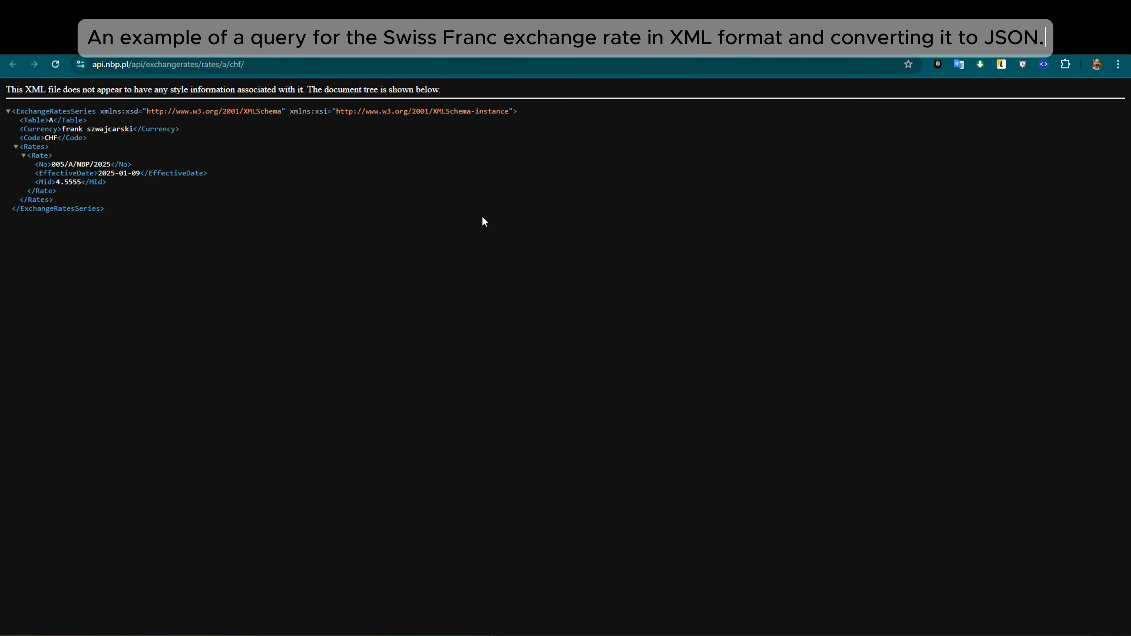
{"action": "left_click", "coordinate": [269, 65]}
{"action": "left_click", "coordinate": [268, 65]}
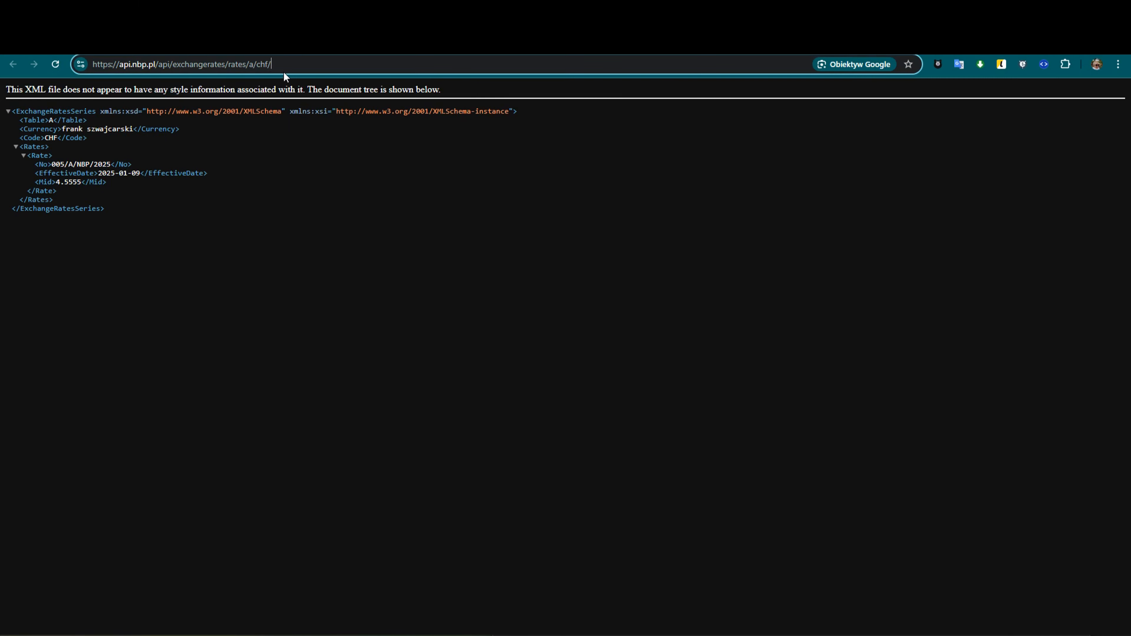
{"action": "type", "text": "?format=json"}
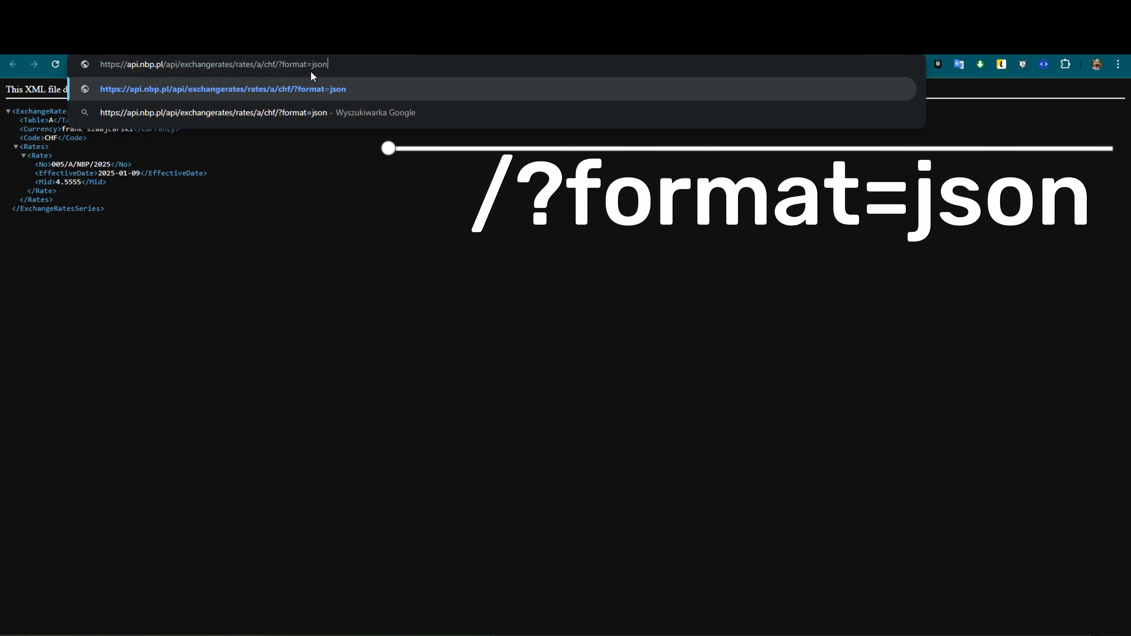
{"action": "key", "text": "Return"}
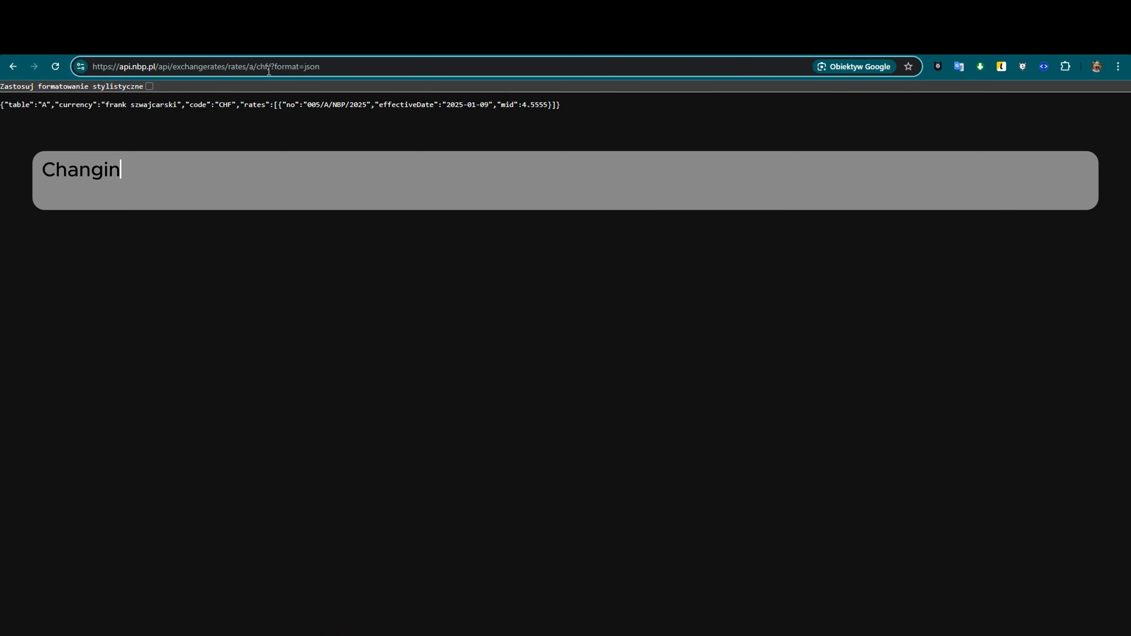
- Change the currency code in the NBP query address to eur and load the result
{"action": "left_click", "coordinate": [270, 68]}
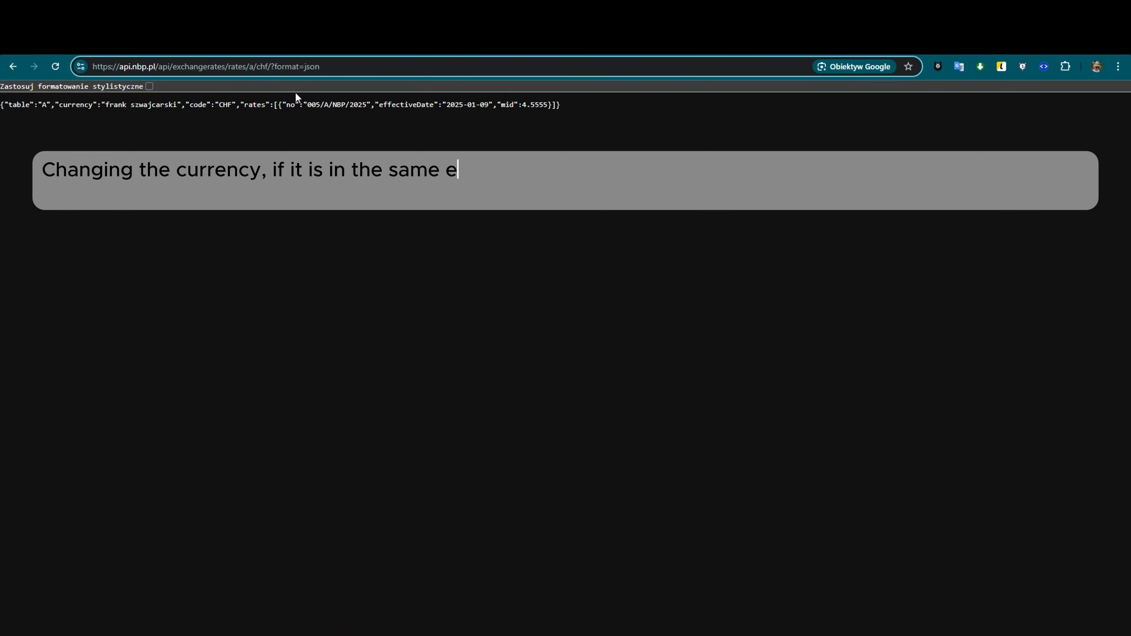
{"action": "key", "text": "BackSpace"}
{"action": "key", "text": "BackSpace"}
{"action": "key", "text": "BackSpace"}
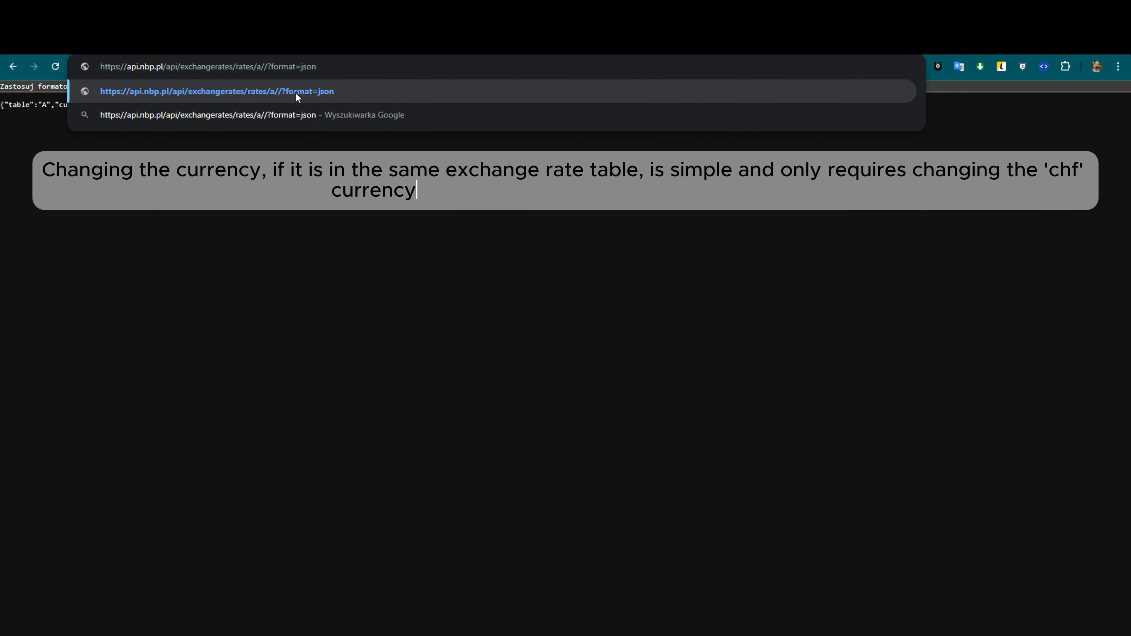
{"action": "type", "text": "eur"}
{"action": "key", "text": "Return"}
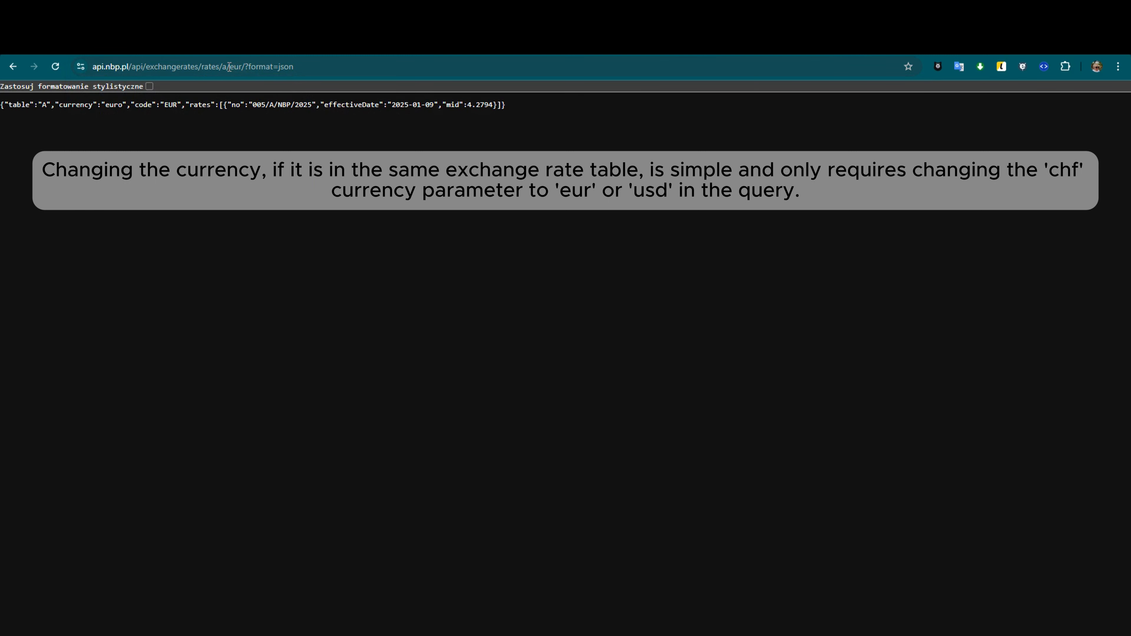
- Change the currency code in the NBP query address to usd, load it and highlight the mid rate in the response
{"action": "left_click", "coordinate": [243, 68]}
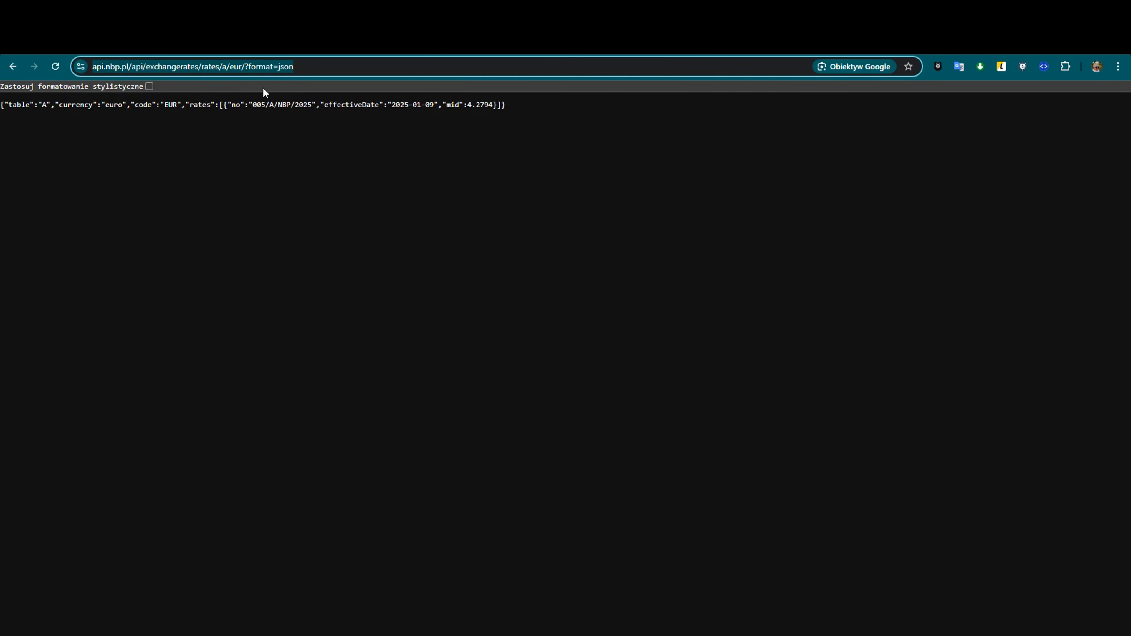
{"action": "key", "text": "Right"}
{"action": "key", "text": "Left"}
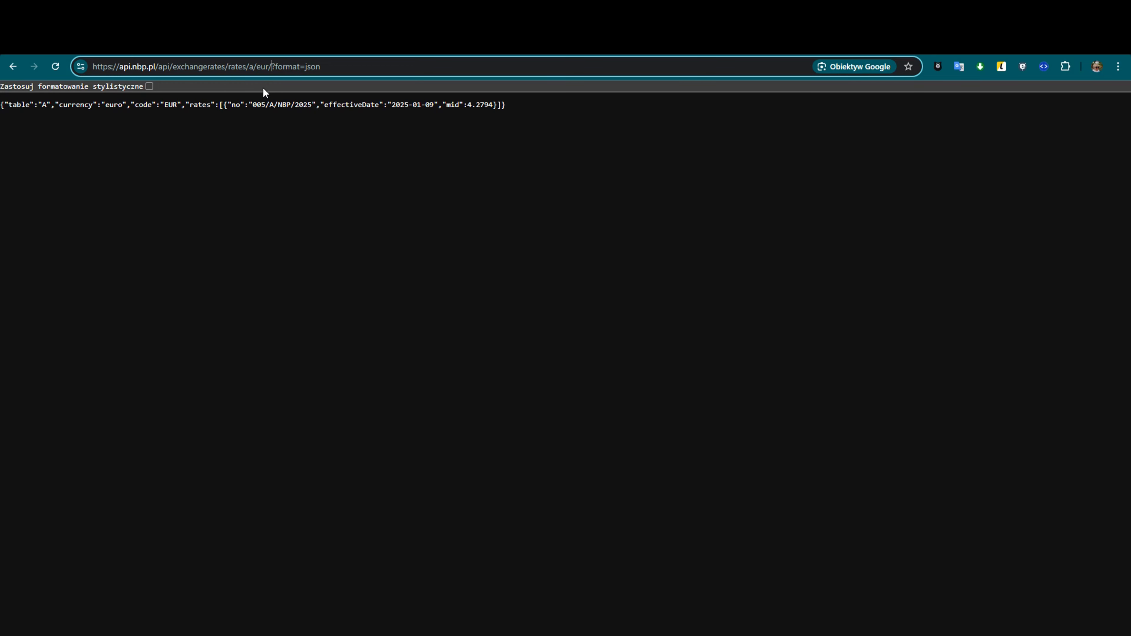
{"action": "key", "text": "BackSpace"}
{"action": "key", "text": "BackSpace"}
{"action": "key", "text": "BackSpace"}
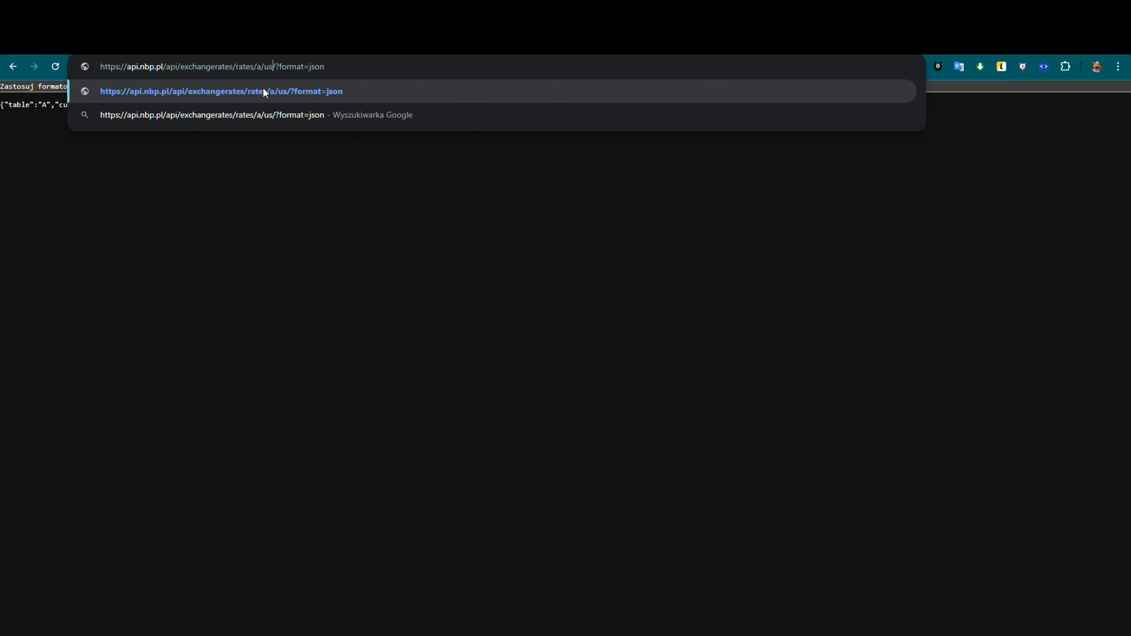
{"action": "type", "text": "usd"}
{"action": "key", "text": "Return"}
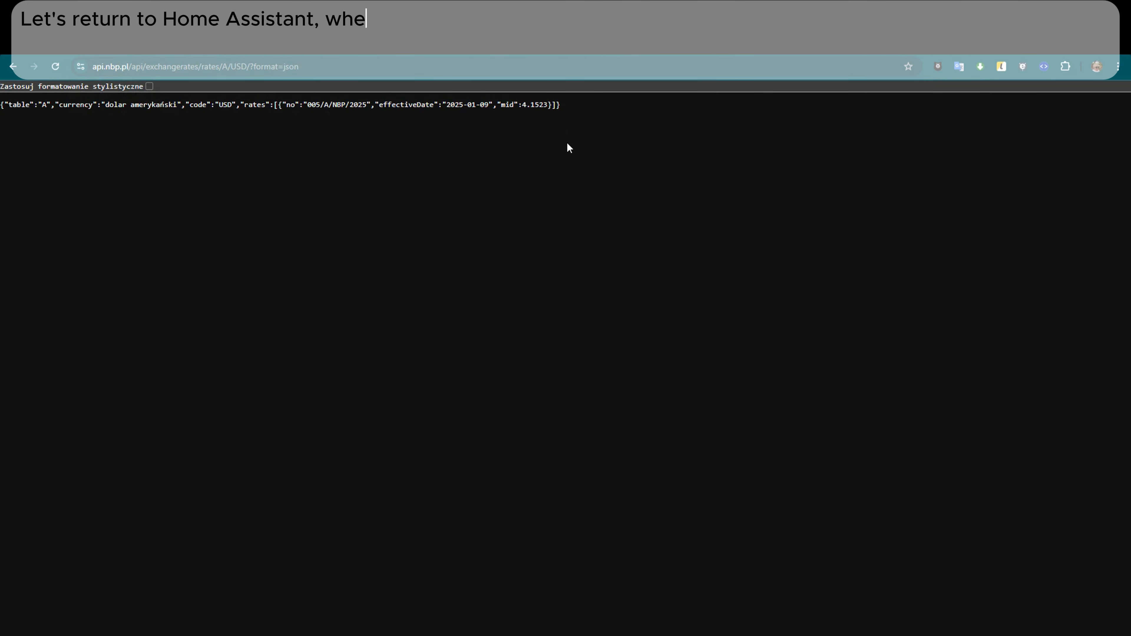
{"action": "left_click_drag", "start_coordinate": [561, 104], "coordinate": [467, 104]}
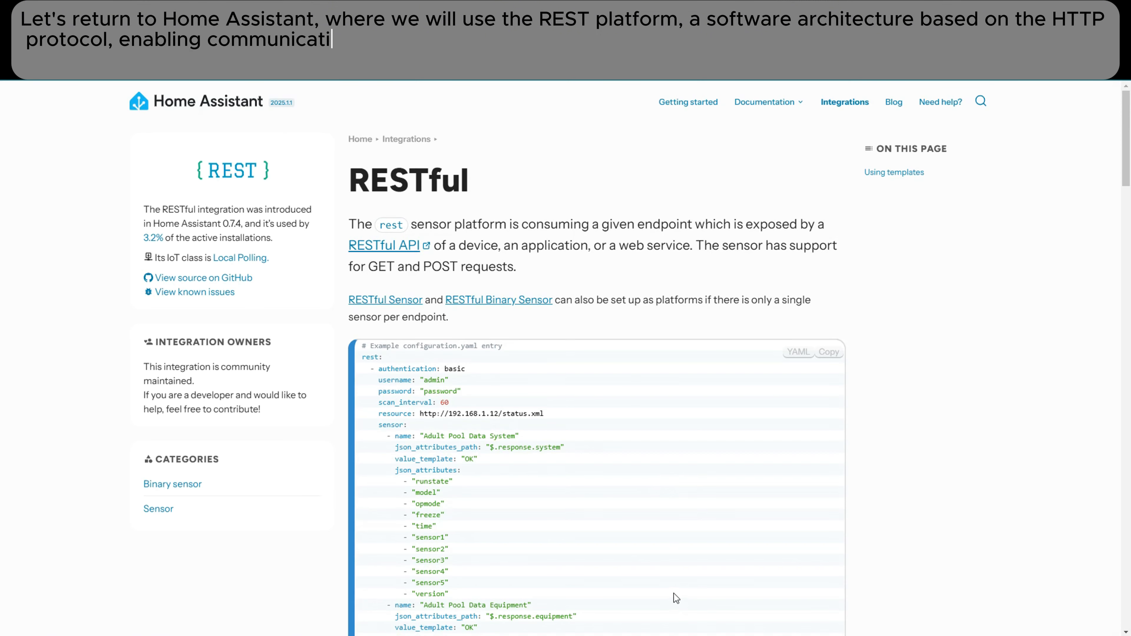
- Review the Home Assistant RESTful integration page and the USD Exchange Rate sensor's platform, resource, method, template, unit and scan interval in configuration.yaml
{"action": "left_click_drag", "start_coordinate": [1124, 138], "coordinate": [1113, 519]}
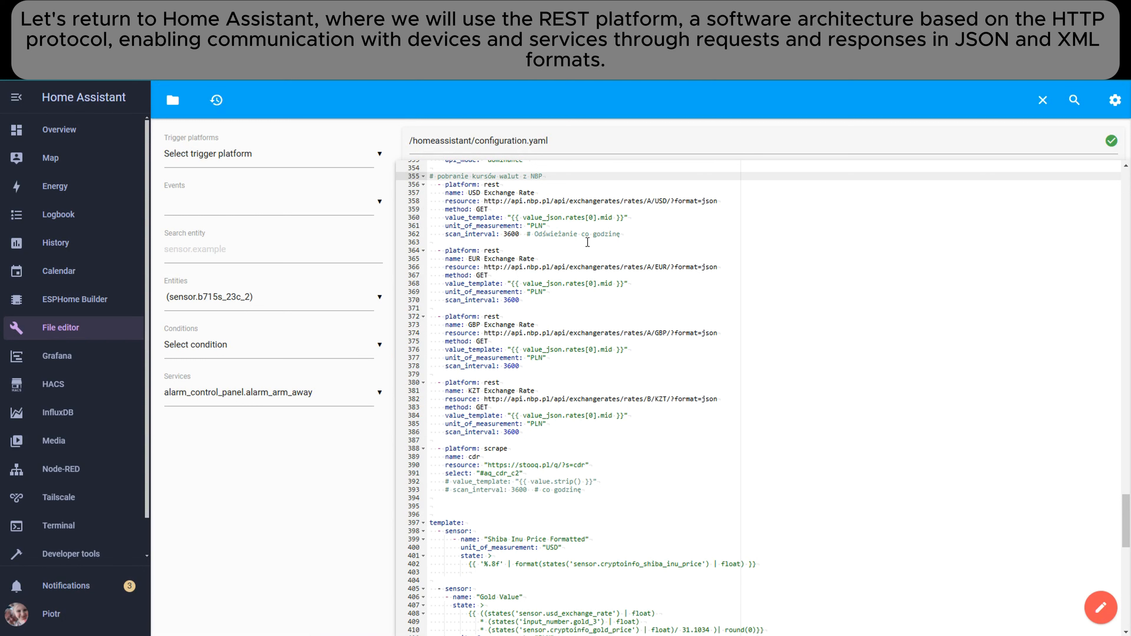
{"action": "left_click_drag", "start_coordinate": [443, 183], "coordinate": [513, 186]}
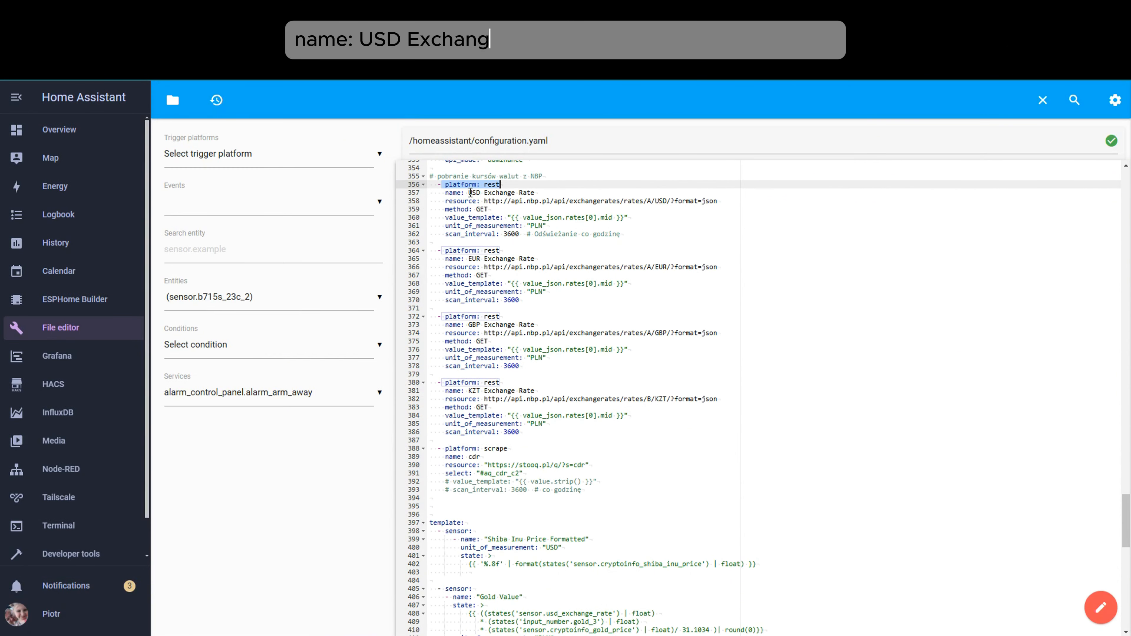
{"action": "left_click_drag", "start_coordinate": [468, 192], "coordinate": [722, 200]}
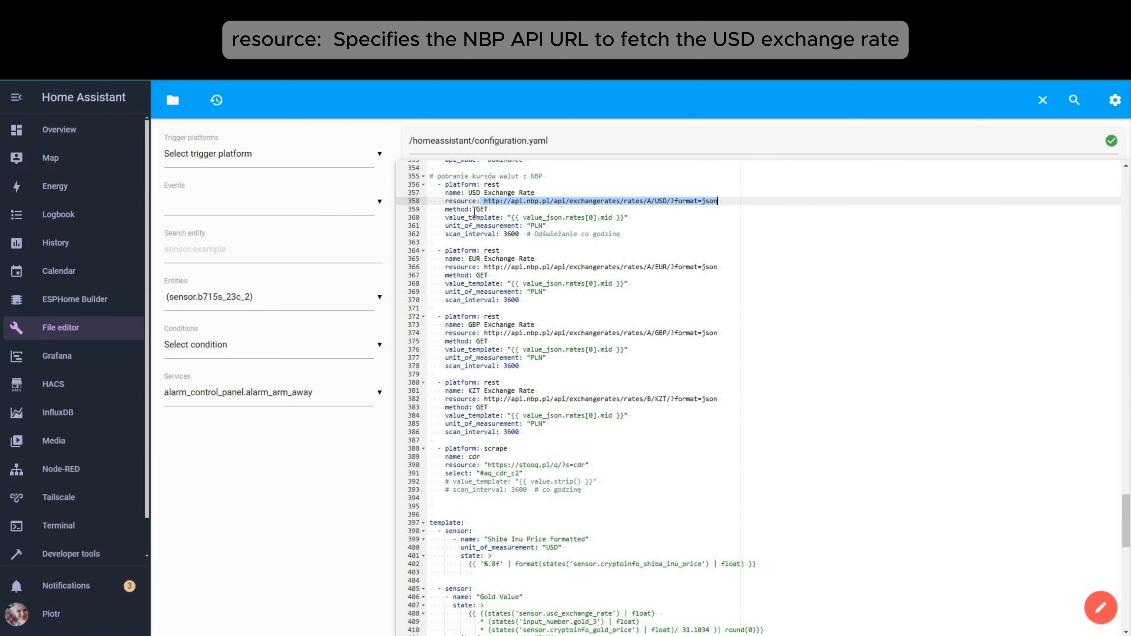
{"action": "left_click_drag", "start_coordinate": [475, 209], "coordinate": [489, 210]}
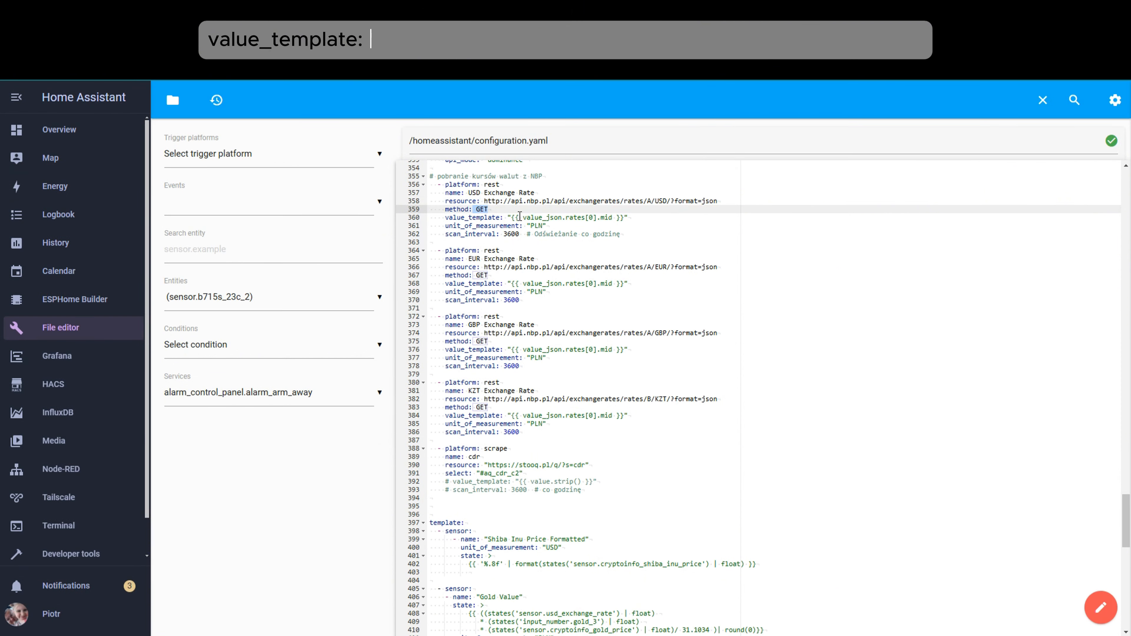
{"action": "left_click_drag", "start_coordinate": [518, 217], "coordinate": [630, 218]}
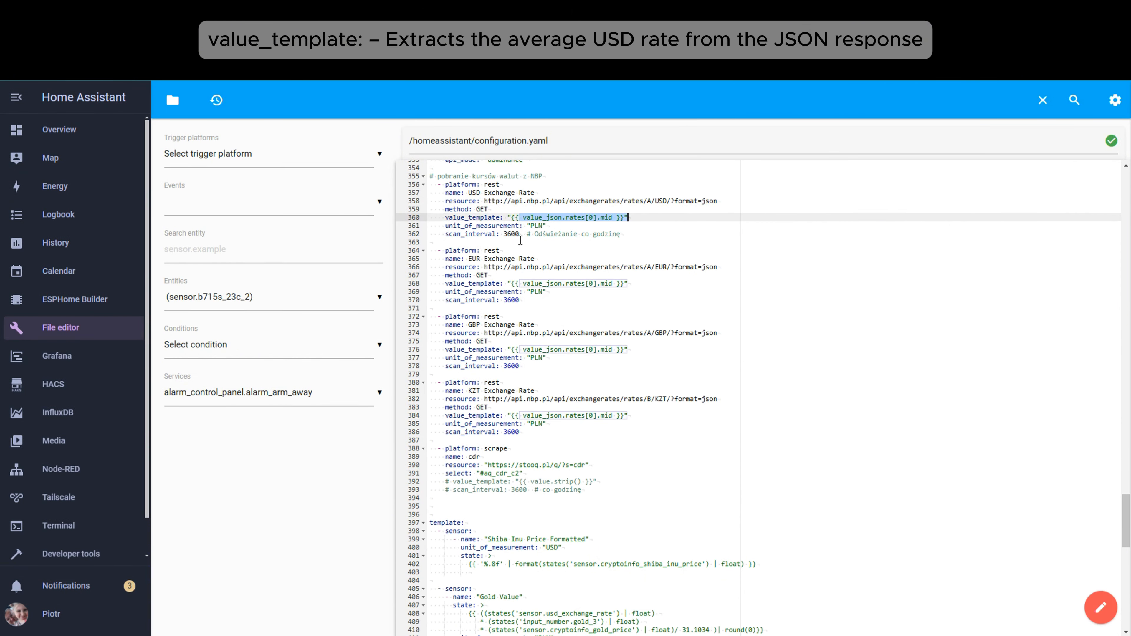
{"action": "left_click", "coordinate": [448, 219]}
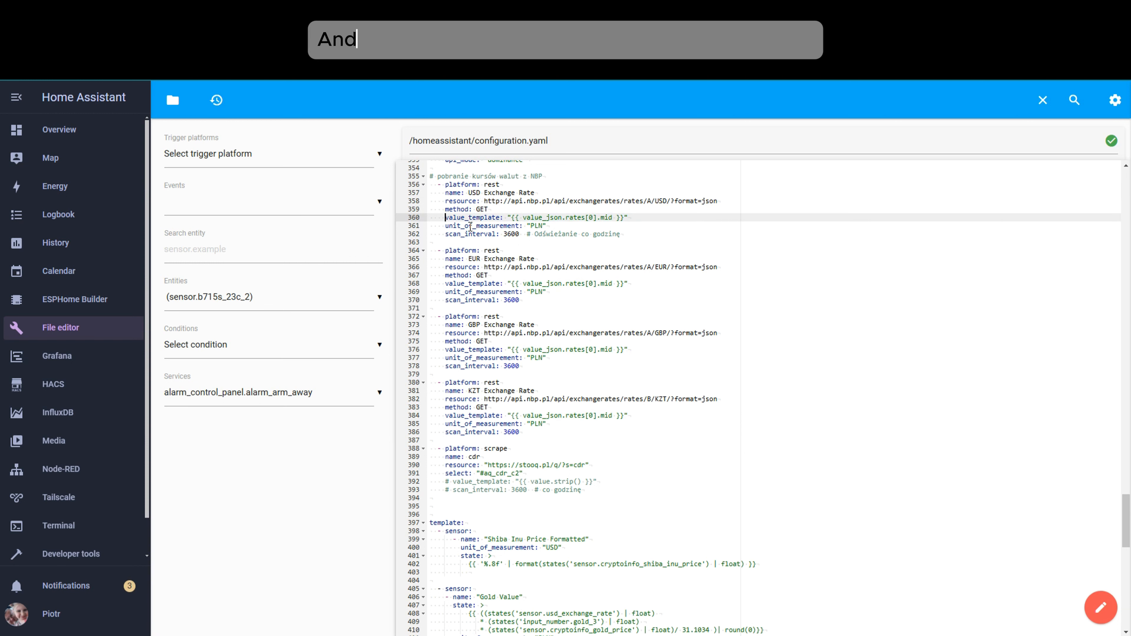
{"action": "double_click", "coordinate": [449, 234]}
{"action": "left_click_drag", "start_coordinate": [505, 231], "coordinate": [623, 236]}
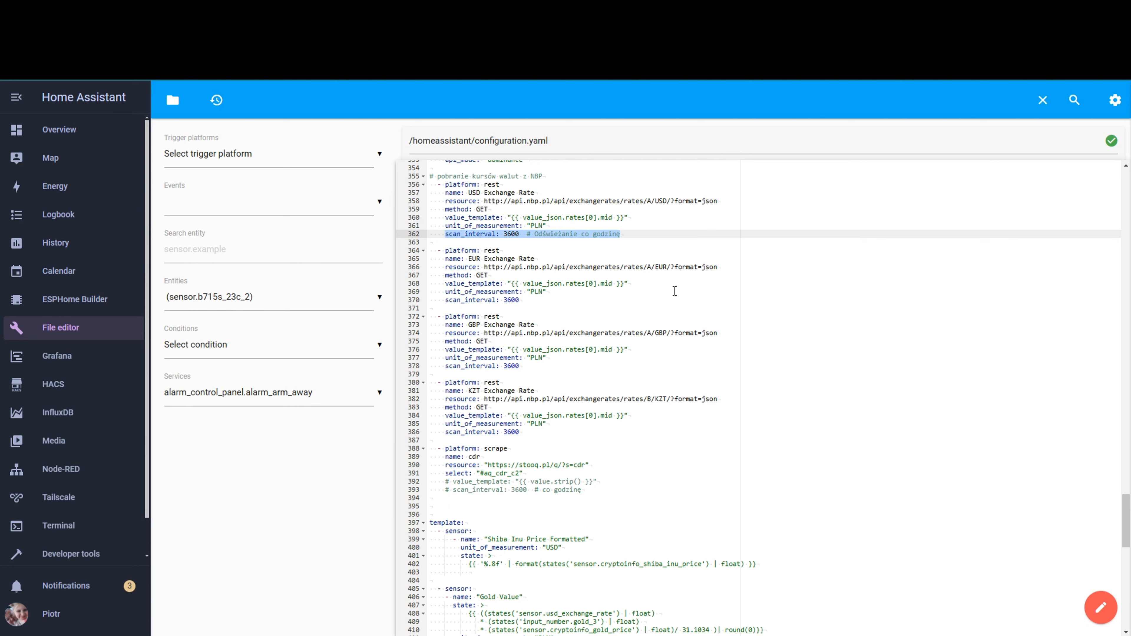
{"action": "left_click", "coordinate": [713, 295]}
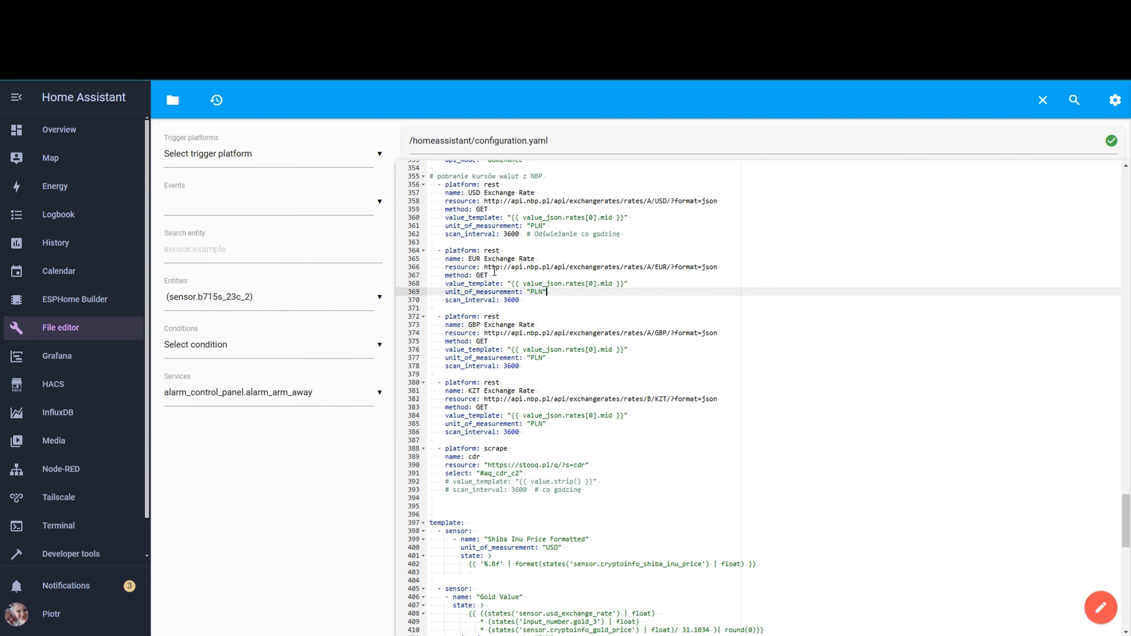
- Examine the EUR, GBP and KZT Exchange Rate sensor definitions in configuration.yaml
{"action": "left_click_drag", "start_coordinate": [469, 258], "coordinate": [481, 258]}
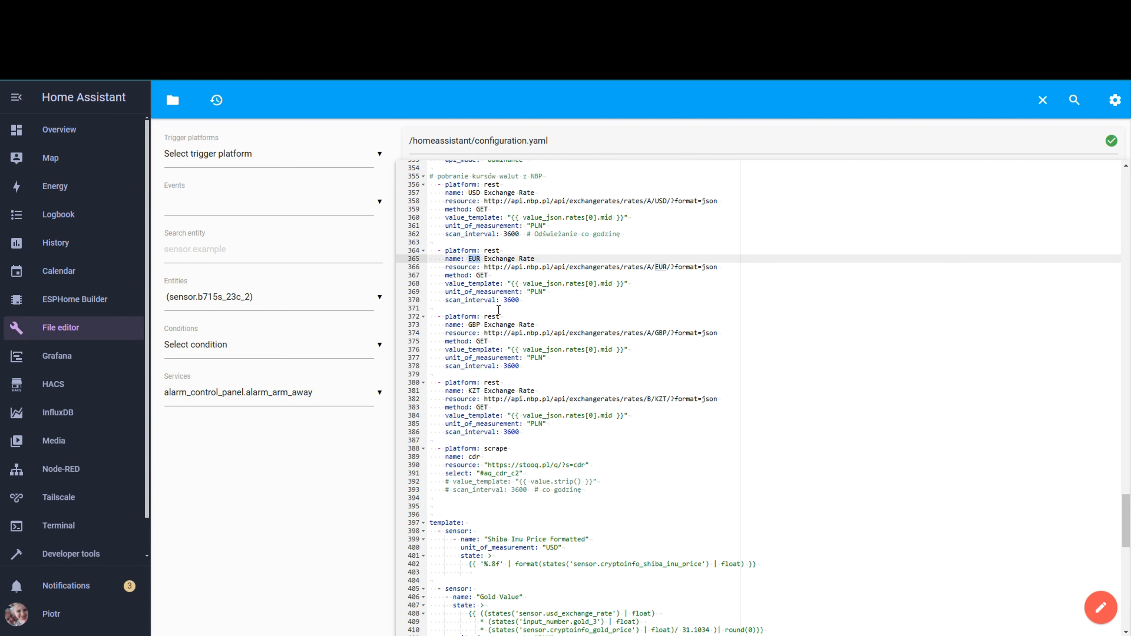
{"action": "left_click_drag", "start_coordinate": [469, 325], "coordinate": [482, 324]}
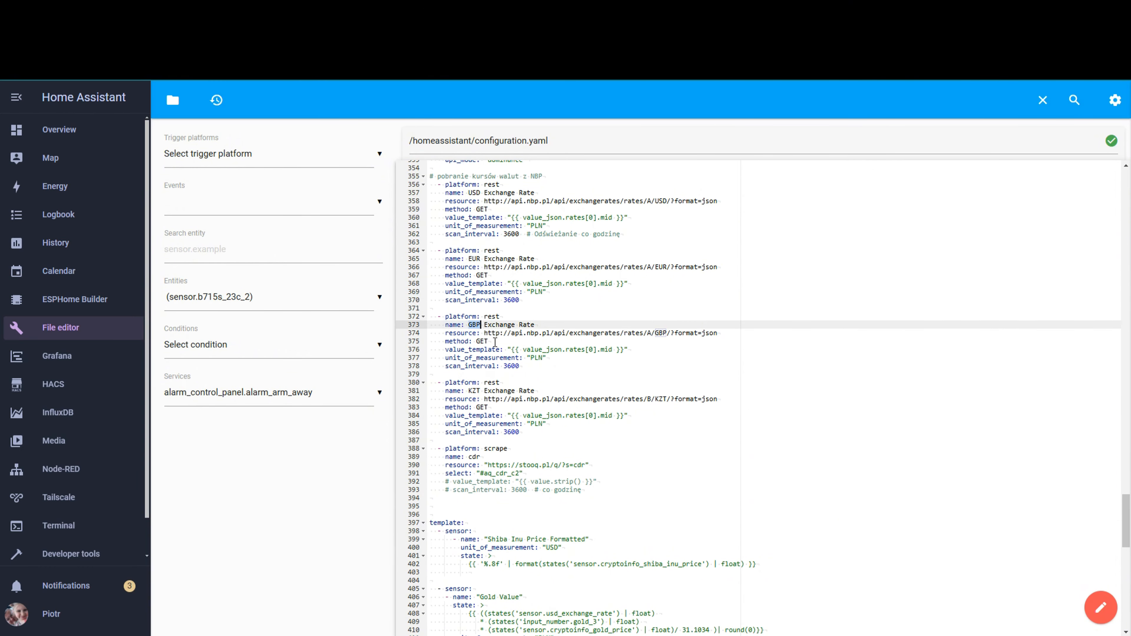
{"action": "left_click", "coordinate": [469, 391]}
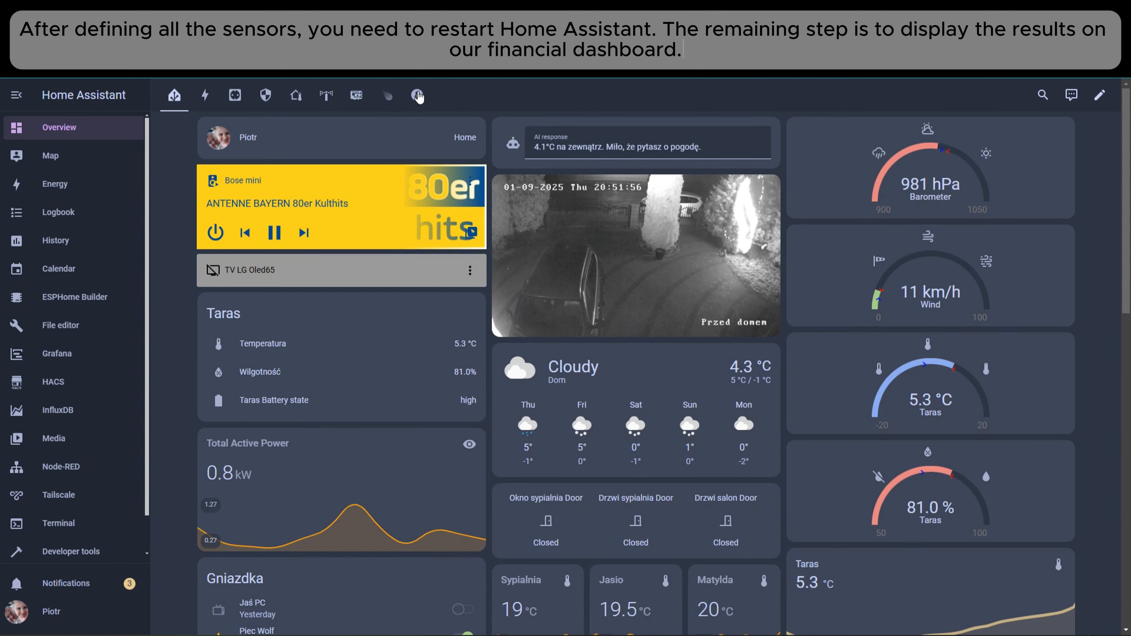
- Put the Crypto dashboard view into edit mode and open the badge picker for choosing by entity
{"action": "left_click", "coordinate": [419, 96]}
{"action": "left_click", "coordinate": [1100, 94]}
{"action": "left_click", "coordinate": [877, 155]}
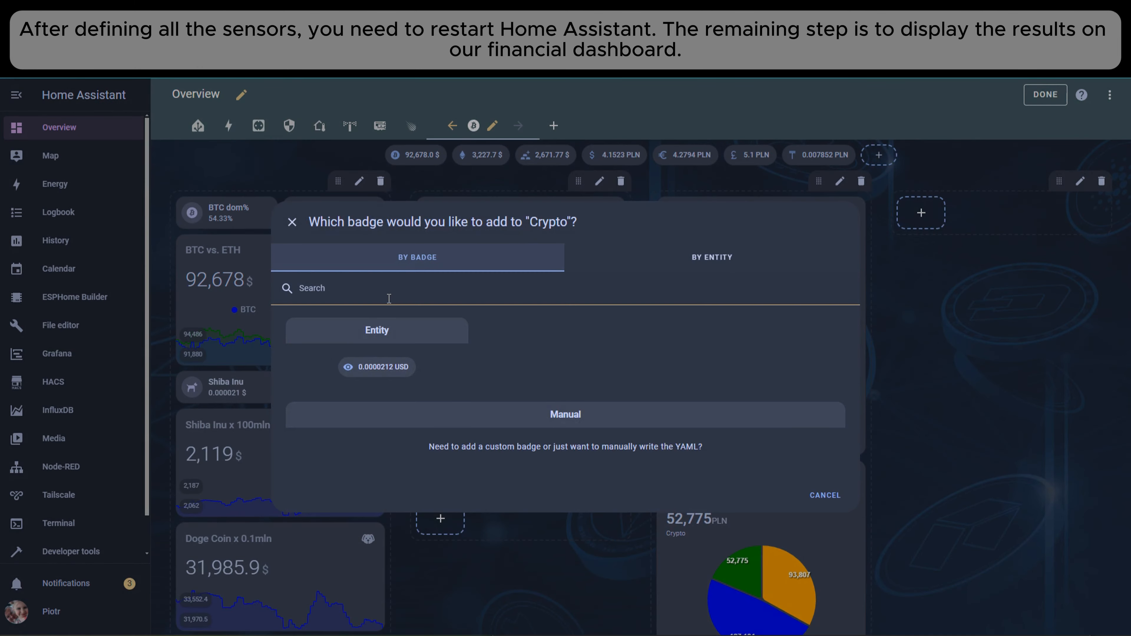
{"action": "left_click", "coordinate": [712, 144]}
- Search the badge entities for sensor.eur and view the details and history of EUR Exchange Rate
{"action": "left_click", "coordinate": [324, 179]}
{"action": "type", "text": "sensor"}
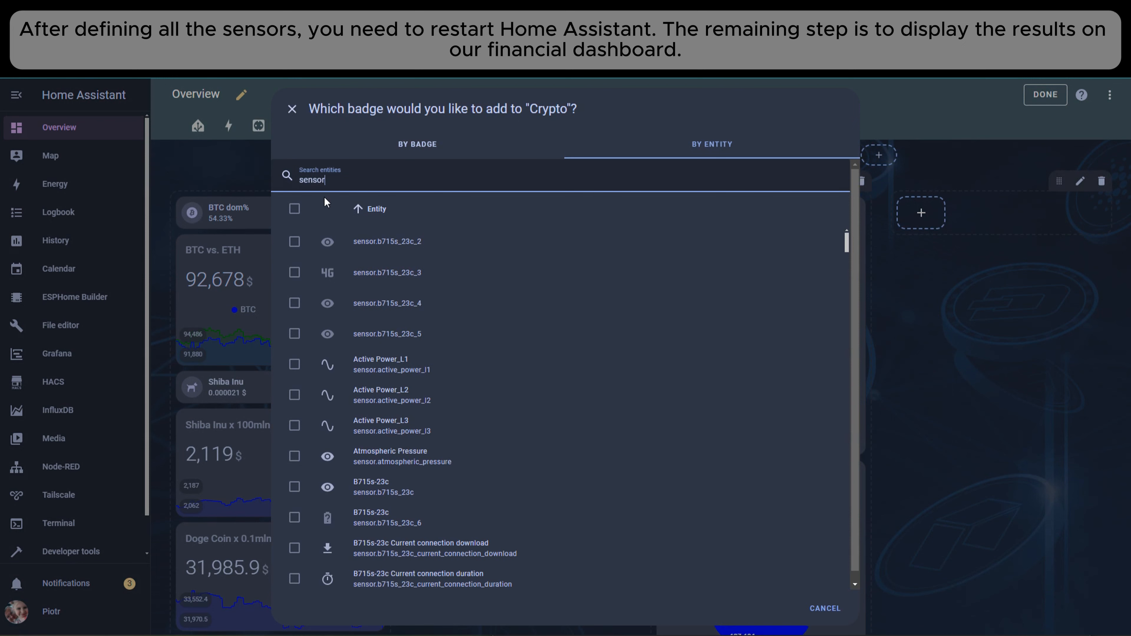
{"action": "type", "text": ".eur"}
{"action": "left_click", "coordinate": [376, 241]}
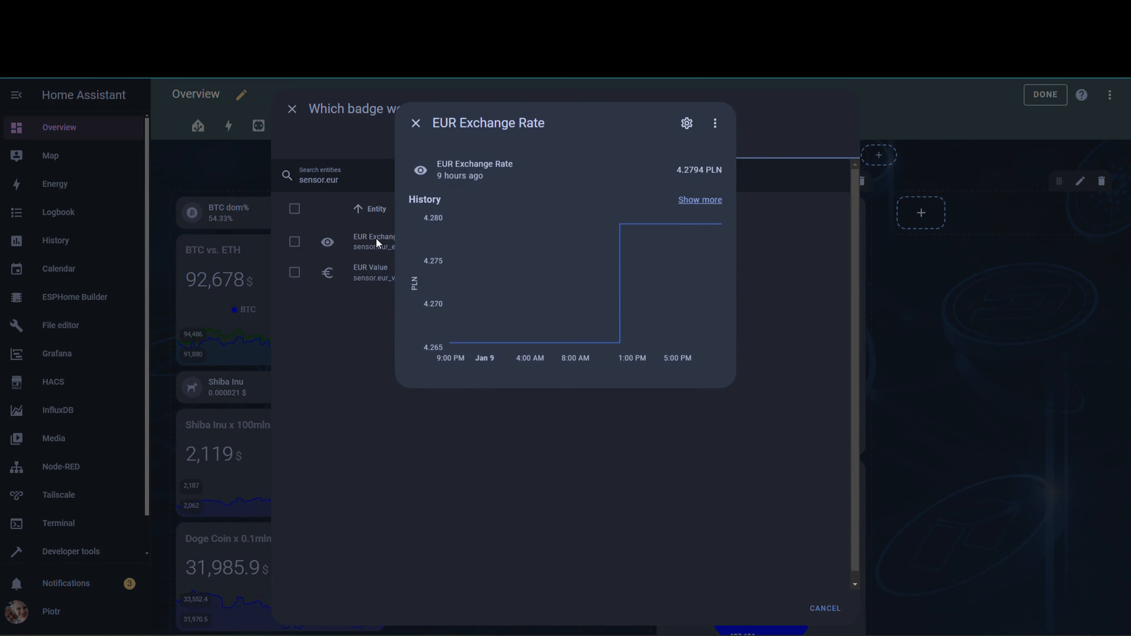
{"action": "left_click", "coordinate": [414, 134]}
- Change the entity search to sensor.kzt and view the details of KZT Exchange Rate
{"action": "left_click", "coordinate": [347, 181]}
{"action": "key", "text": "BackSpace"}
{"action": "key", "text": "BackSpace"}
{"action": "key", "text": "BackSpace"}
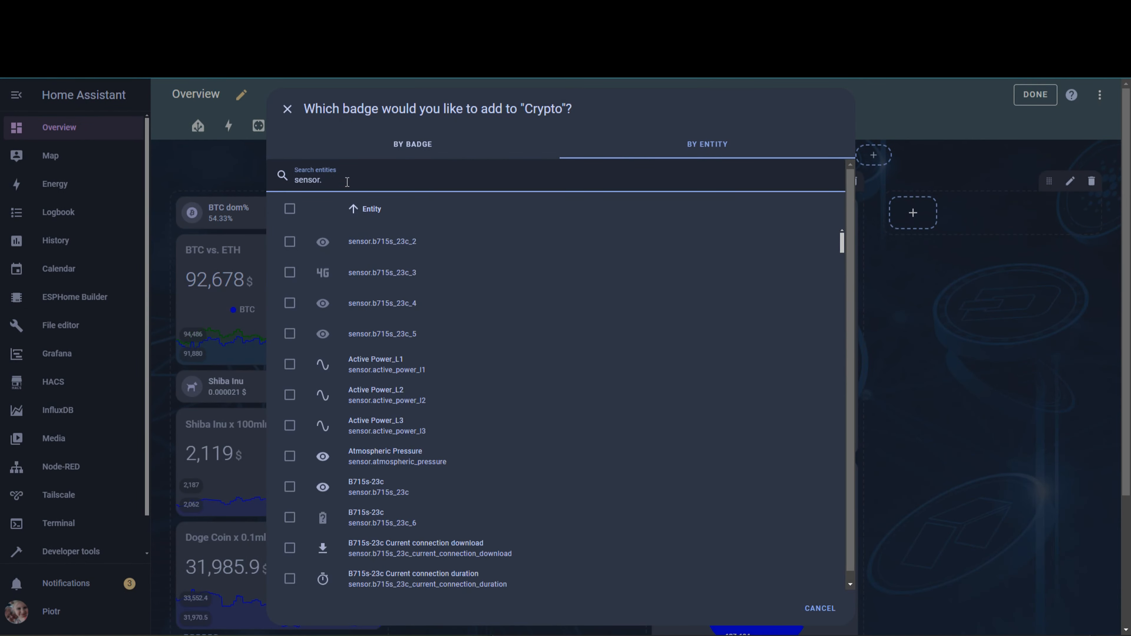
{"action": "type", "text": "kzt"}
{"action": "left_click", "coordinate": [381, 244]}
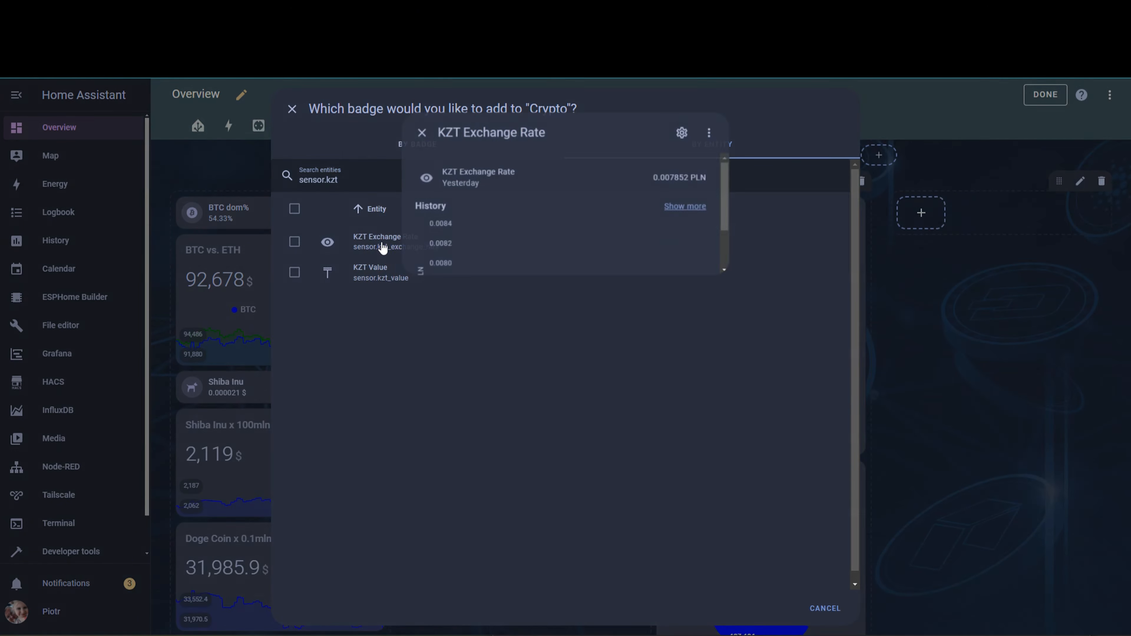
{"action": "left_click", "coordinate": [416, 124]}
- Change the entity search to sensor.usd, view the details of USD Exchange Rate and leave the badge picker without adding one
{"action": "left_click", "coordinate": [395, 183]}
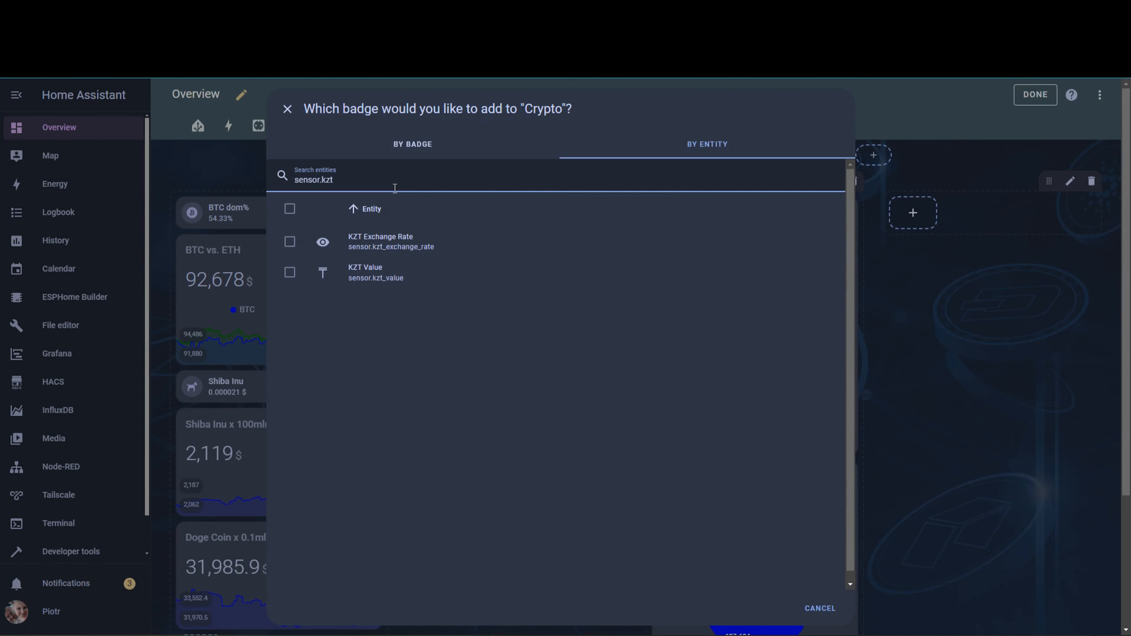
{"action": "key", "text": "BackSpace"}
{"action": "key", "text": "BackSpace"}
{"action": "key", "text": "BackSpace"}
{"action": "type", "text": "usd"}
{"action": "left_click", "coordinate": [361, 245]}
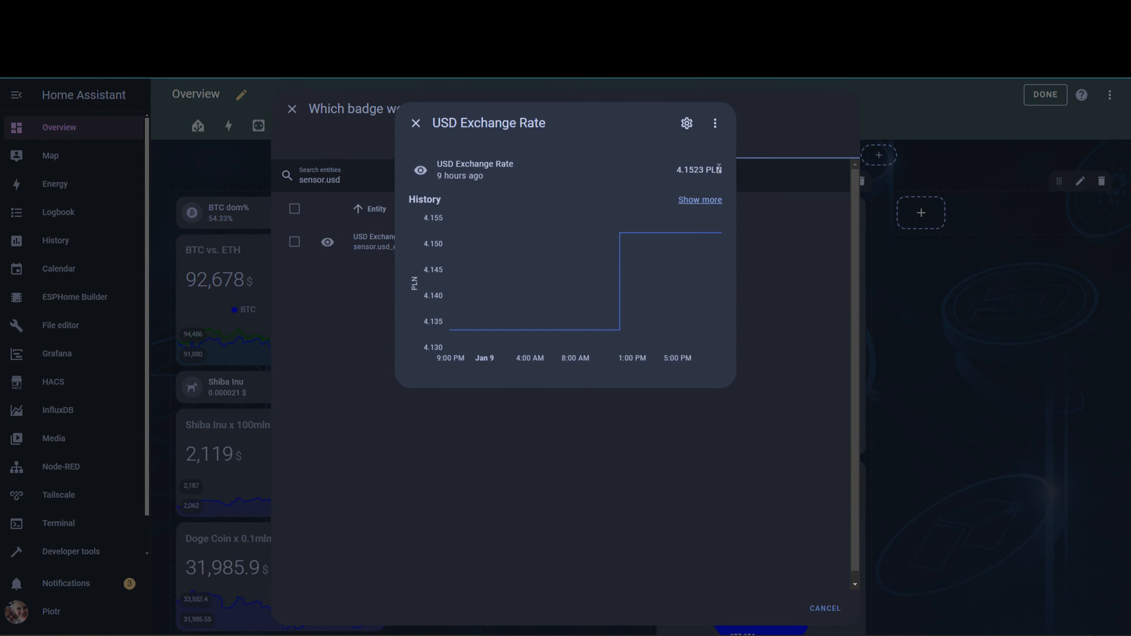
{"action": "left_click", "coordinate": [415, 124]}
{"action": "left_click", "coordinate": [291, 108]}
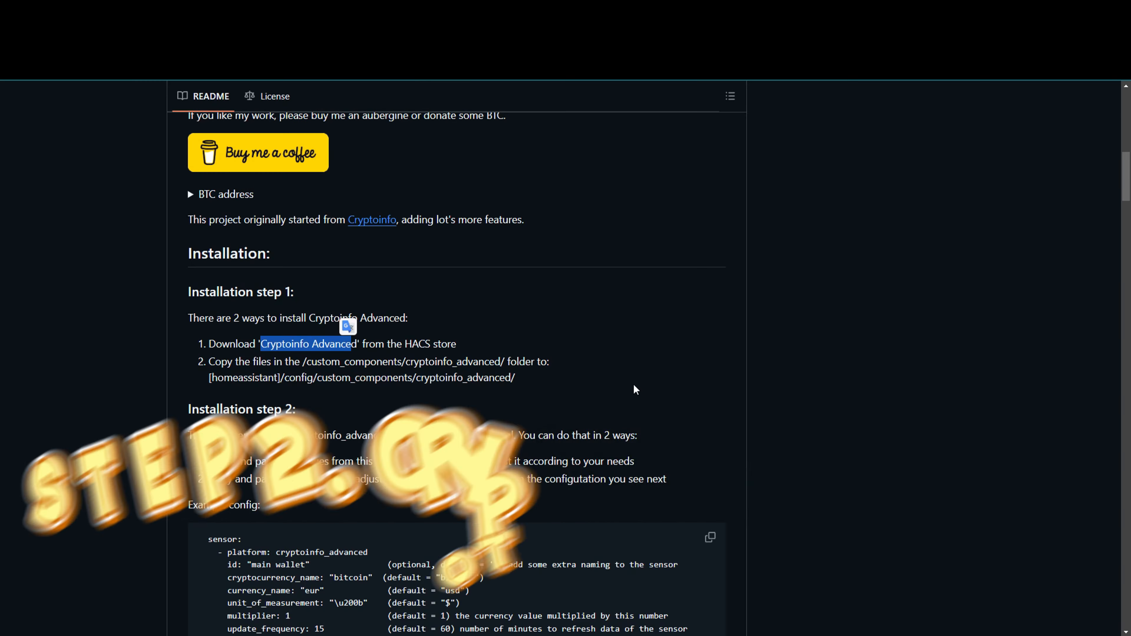
- Read the installation instructions in the Cryptoinfo Advanced README on GitHub
{"action": "left_click_drag", "start_coordinate": [296, 318], "coordinate": [456, 329]}
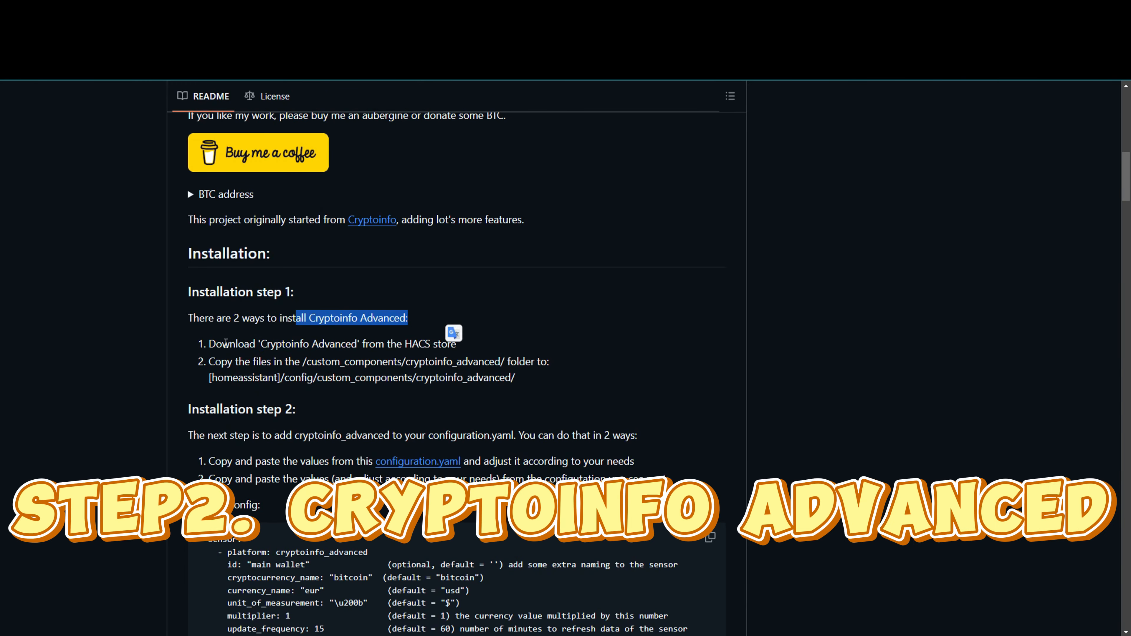
{"action": "scroll", "coordinate": [225, 343], "scroll_direction": "up", "scroll_amount": 6}
{"action": "scroll", "coordinate": [226, 344], "scroll_direction": "down", "scroll_amount": 7}
{"action": "left_click_drag", "start_coordinate": [209, 285], "coordinate": [553, 328]}
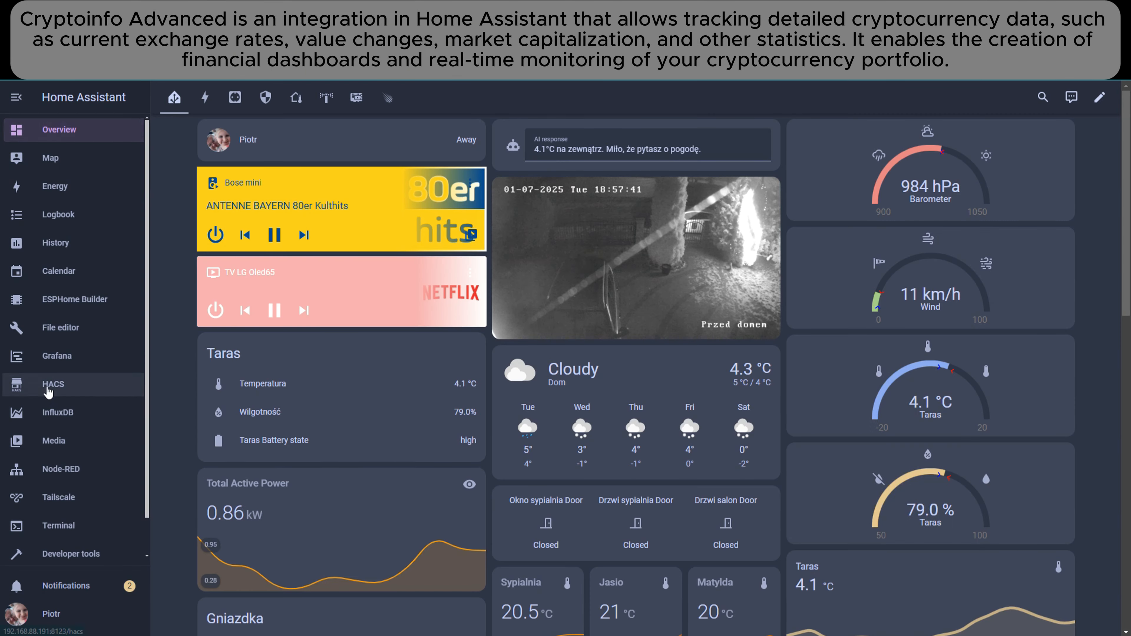
- Search HACS for crypto and open the Cryptoinfo Advanced integration page
{"action": "left_click", "coordinate": [49, 391]}
{"action": "type", "text": "crypto"}
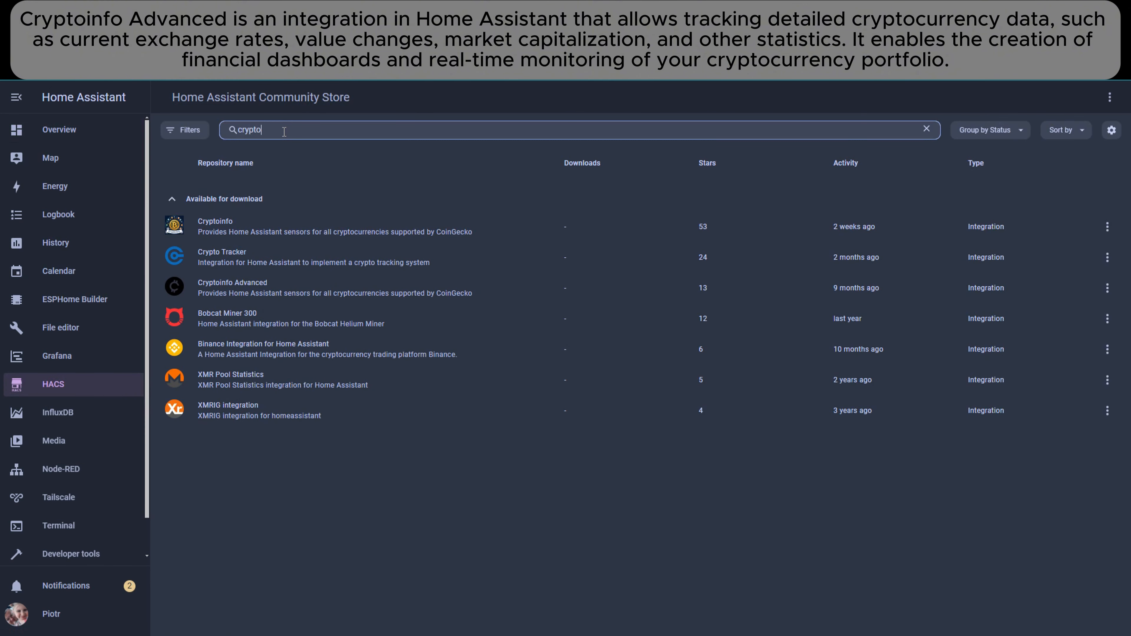
{"action": "left_click", "coordinate": [248, 285]}
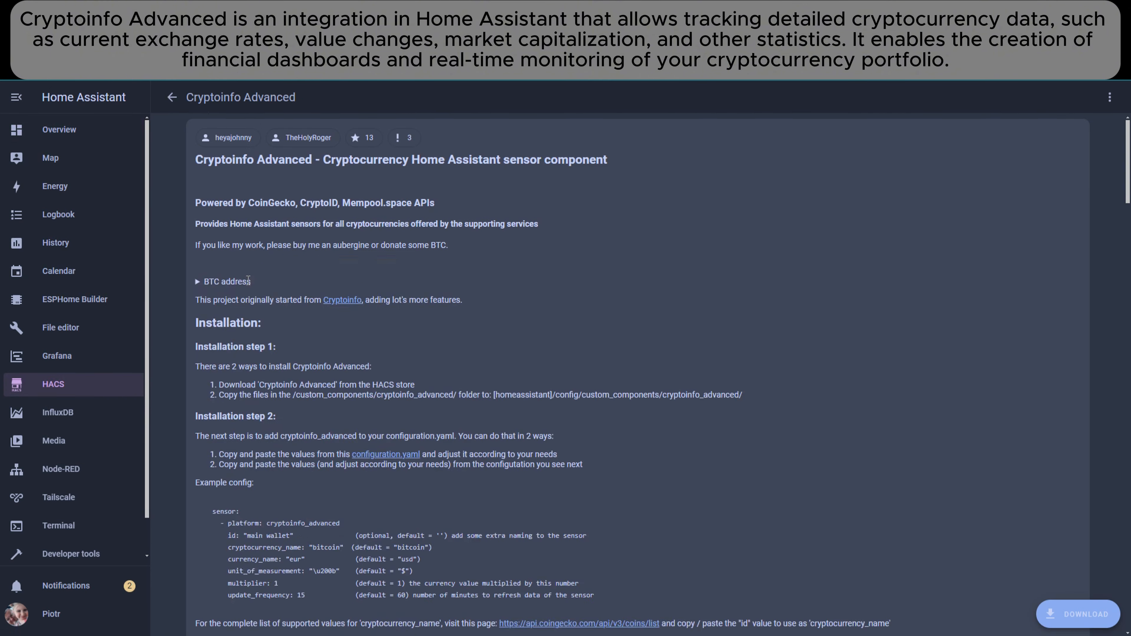
- Look through the Cryptoinfo Advanced documentation and download version v0.3.7 of the integration
{"action": "scroll", "coordinate": [829, 360], "scroll_direction": "down", "scroll_amount": 10}
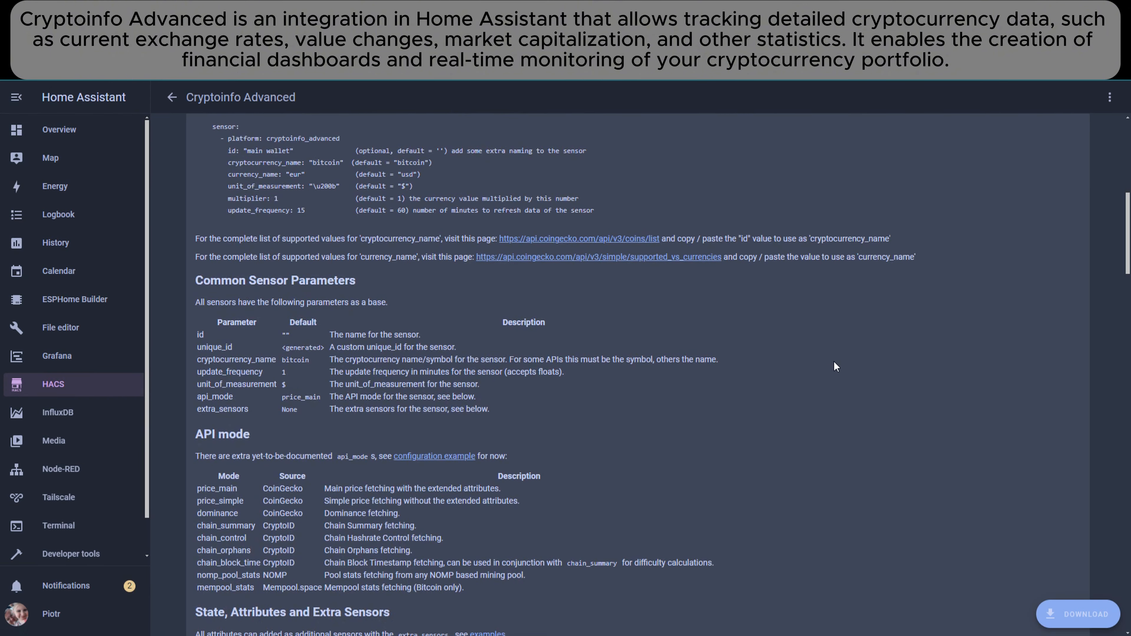
{"action": "scroll", "coordinate": [835, 365], "scroll_direction": "down", "scroll_amount": 15}
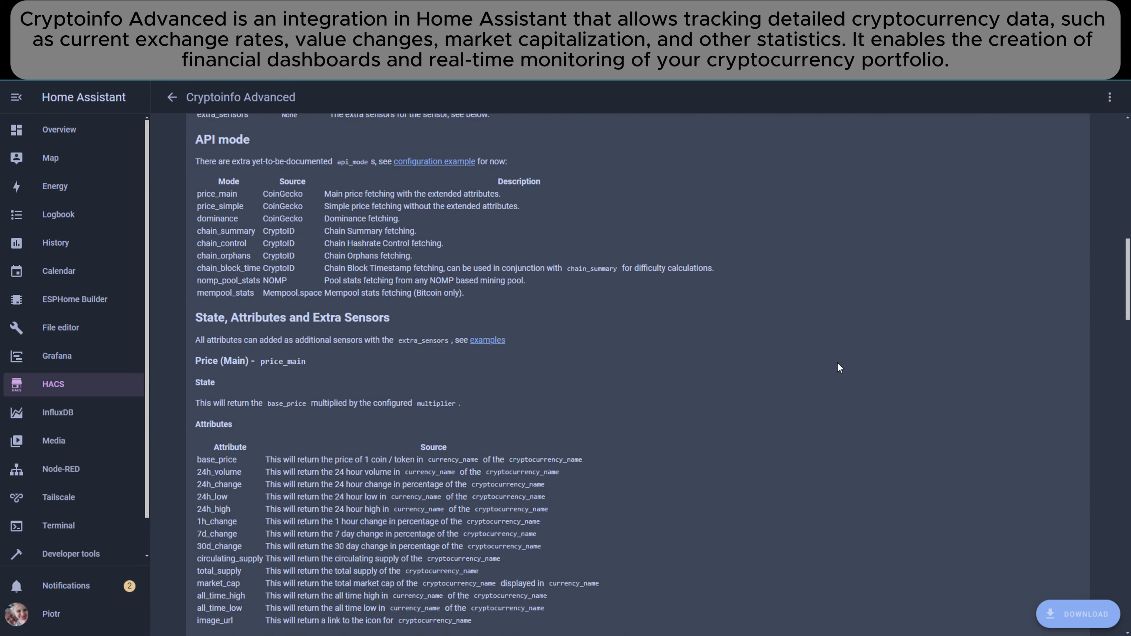
{"action": "scroll", "coordinate": [837, 368], "scroll_direction": "down", "scroll_amount": 15}
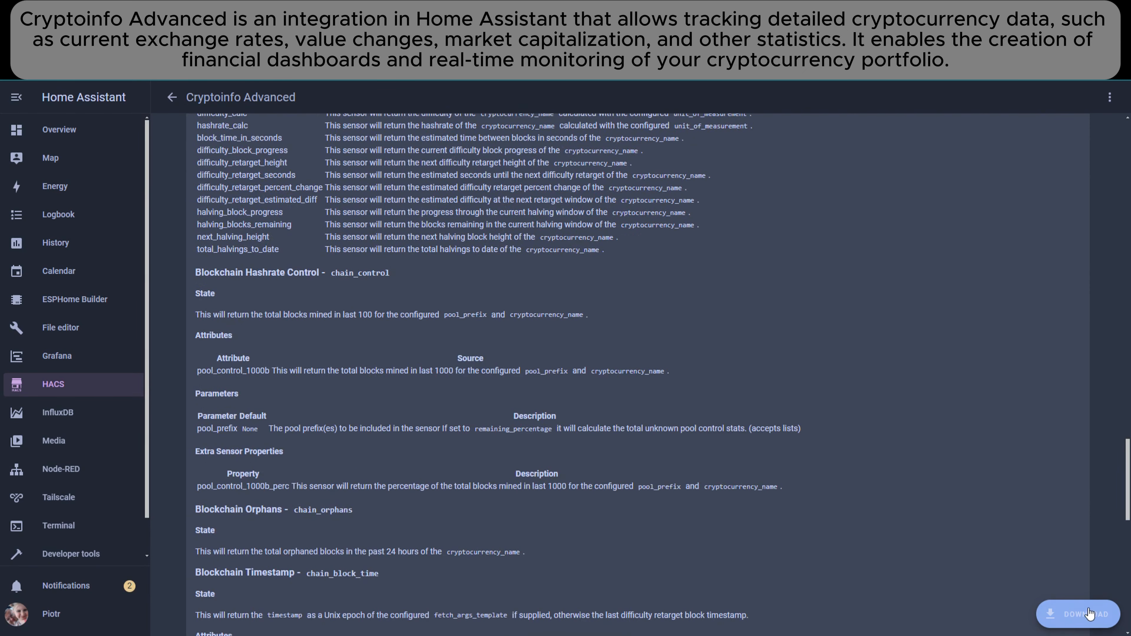
{"action": "left_click", "coordinate": [1090, 614]}
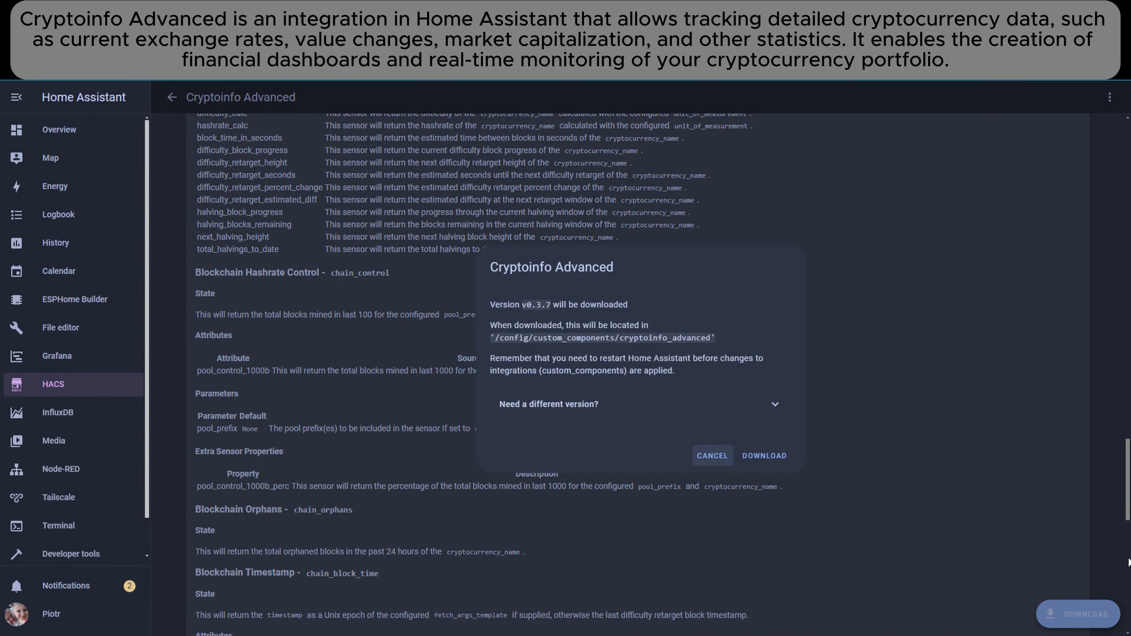
{"action": "left_click", "coordinate": [764, 456]}
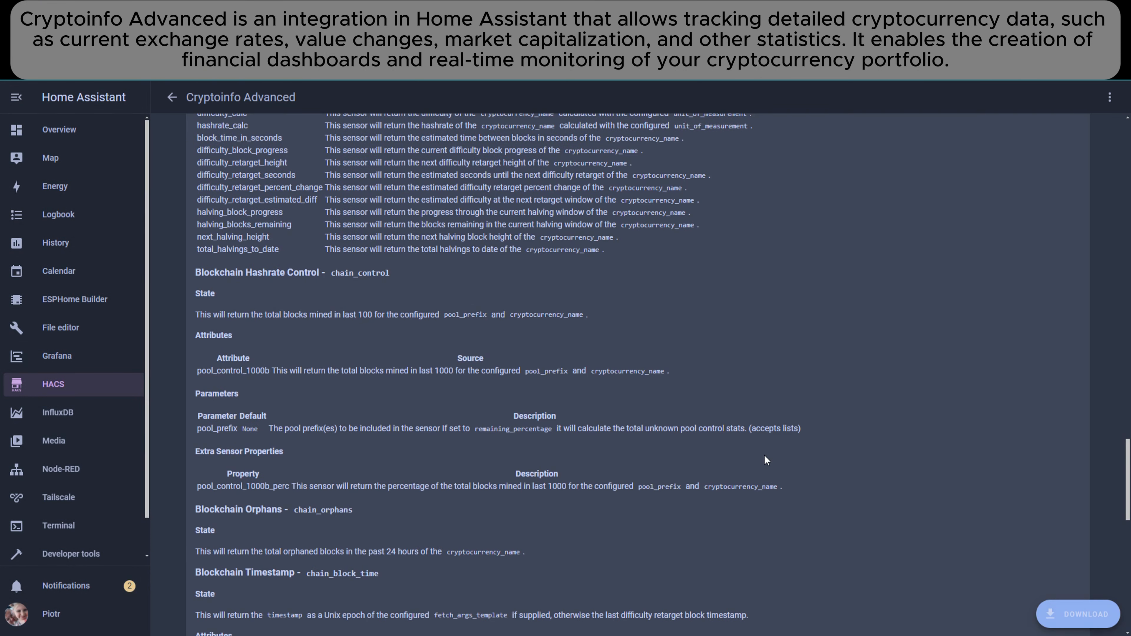
- Review the Cryptoinfo Advanced example configuration and the BTC Price sensor definition in configuration.yaml
{"action": "left_click_drag", "start_coordinate": [1127, 507], "coordinate": [1116, 204]}
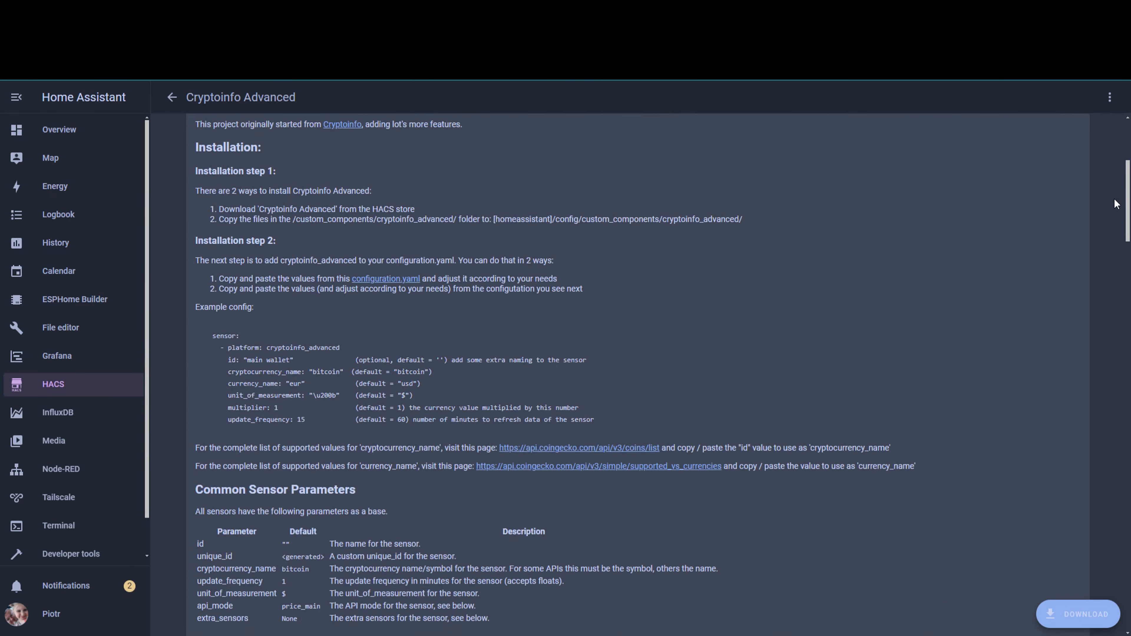
{"action": "left_click_drag", "start_coordinate": [160, 186], "coordinate": [302, 284]}
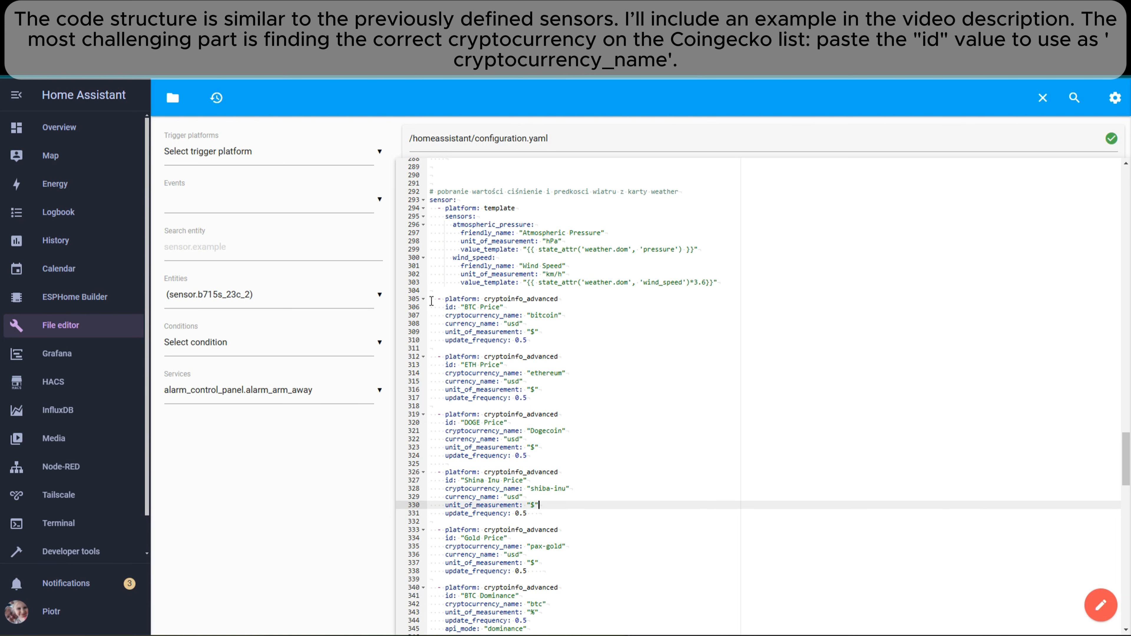
{"action": "left_click_drag", "start_coordinate": [432, 301], "coordinate": [430, 349]}
- Copy the cryptocurrency name Dogecoin from the DOGE Price sensor and switch to the CoinGecko coin list
{"action": "double_click", "coordinate": [548, 431]}
{"action": "key", "text": "ctrl+c"}
{"action": "right_click", "coordinate": [549, 431]}
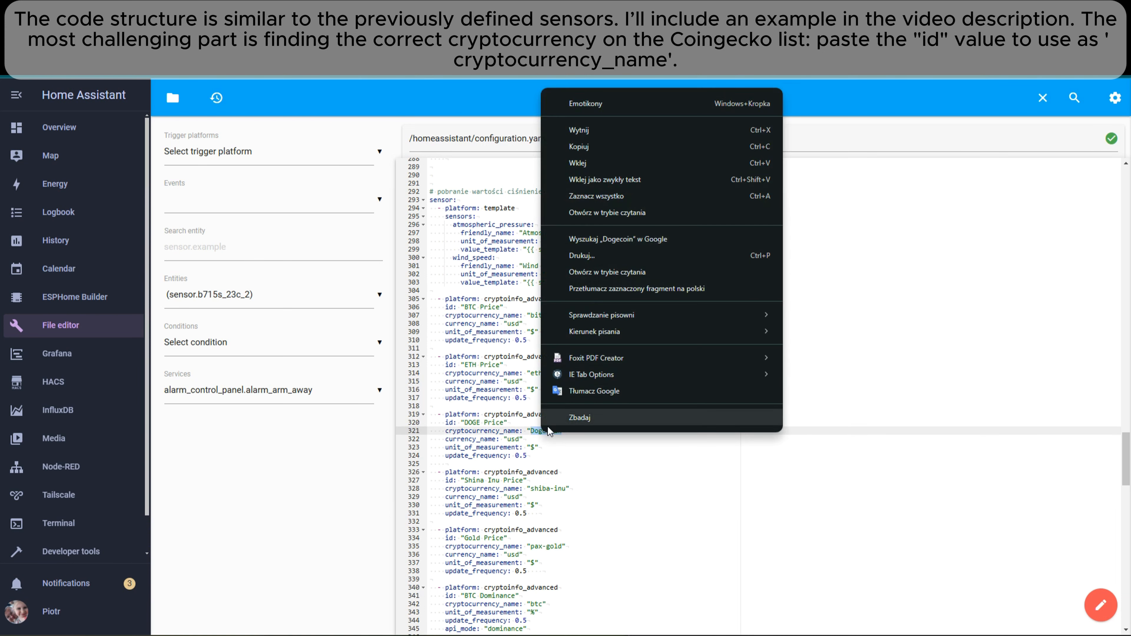
{"action": "left_click", "coordinate": [609, 151]}
{"action": "key", "text": "ctrl+Tab"}
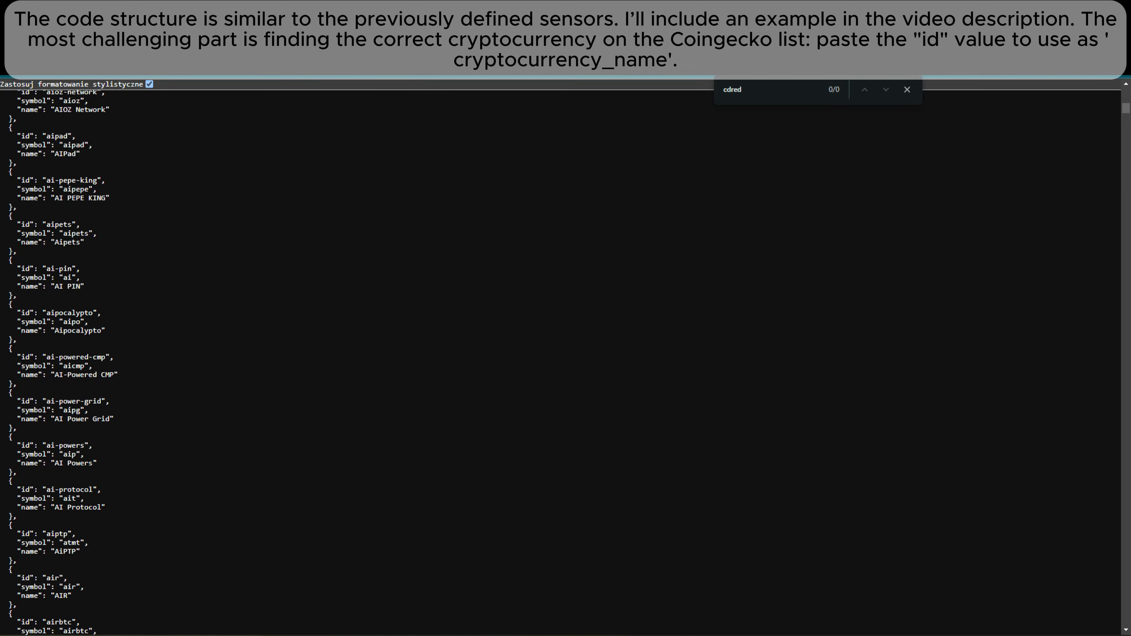
- Search the pretty-printed CoinGecko coin list for the copied name Dogecoin and step through the matches
{"action": "left_click", "coordinate": [149, 84]}
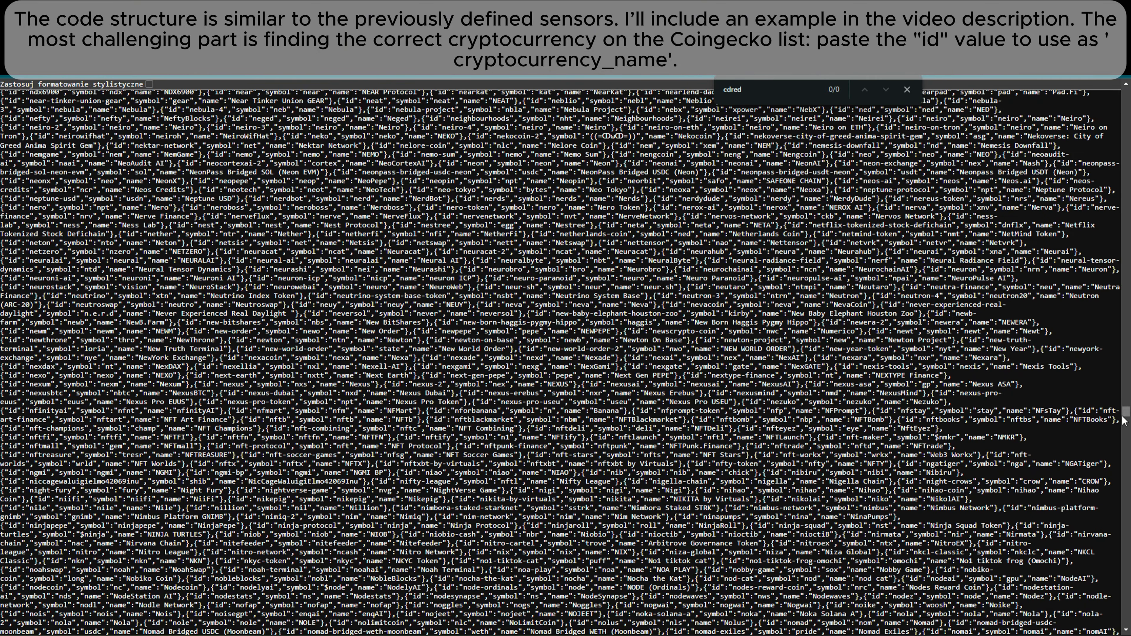
{"action": "left_click_drag", "start_coordinate": [1124, 421], "coordinate": [1123, 91]}
{"action": "left_click_drag", "start_coordinate": [756, 90], "coordinate": [259, 98]}
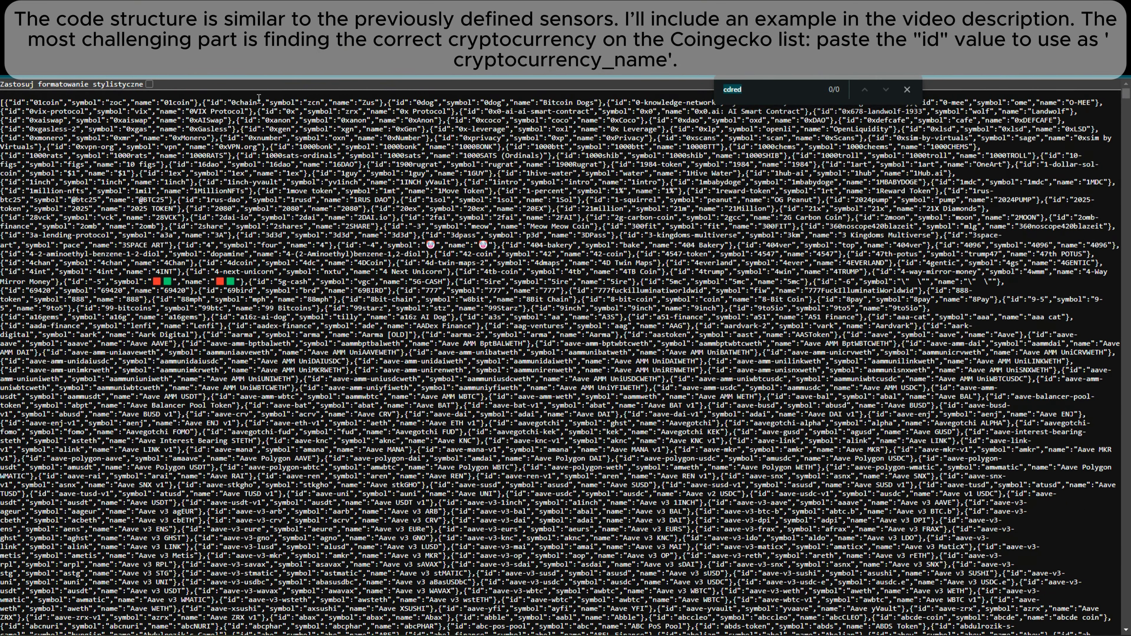
{"action": "left_click", "coordinate": [149, 84]}
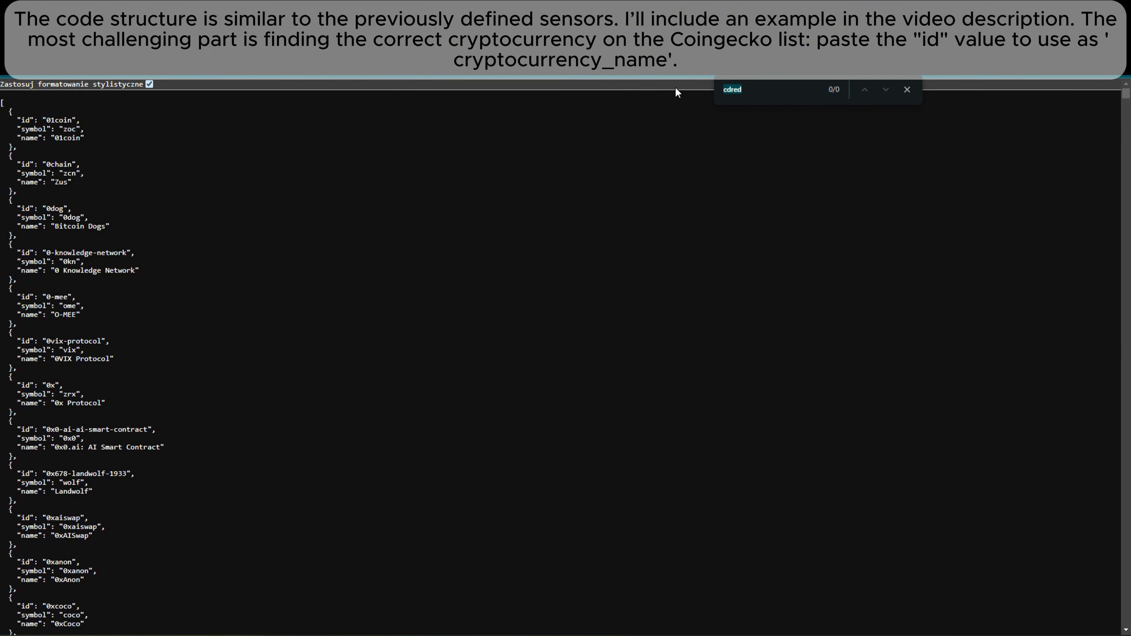
{"action": "key", "text": "ctrl+v"}
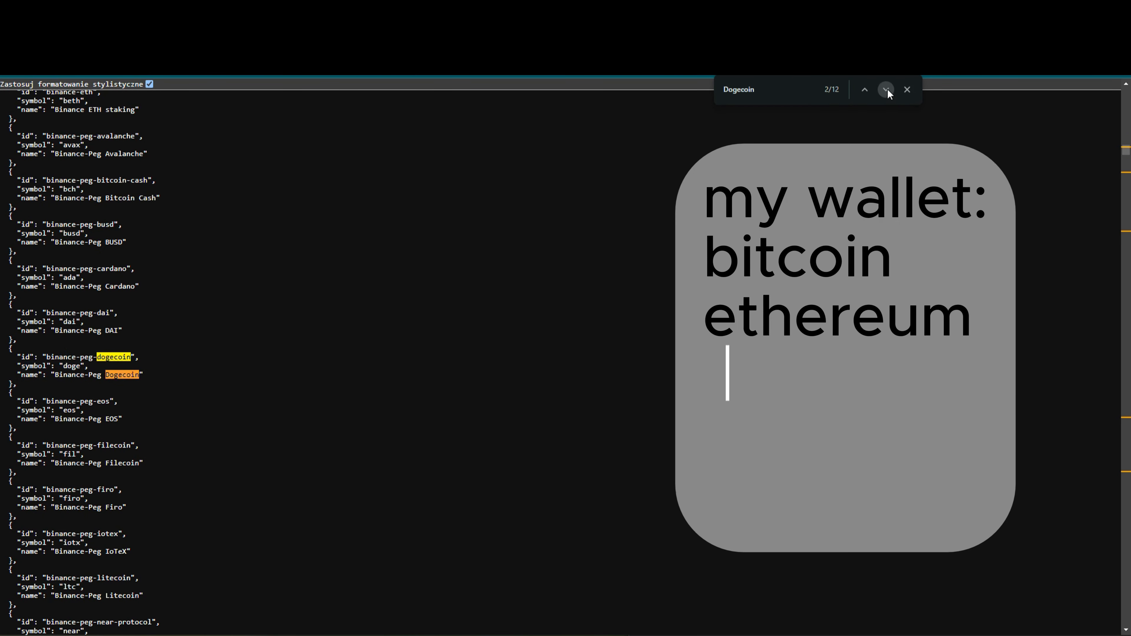
{"action": "double_click", "coordinate": [888, 91]}
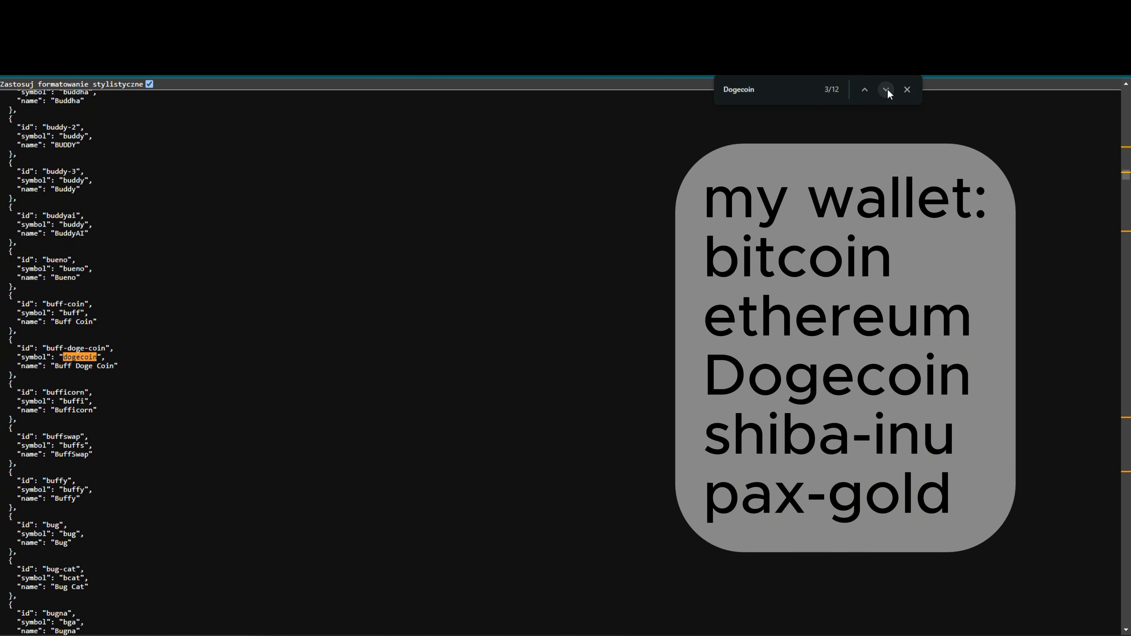
{"action": "left_click", "coordinate": [888, 90]}
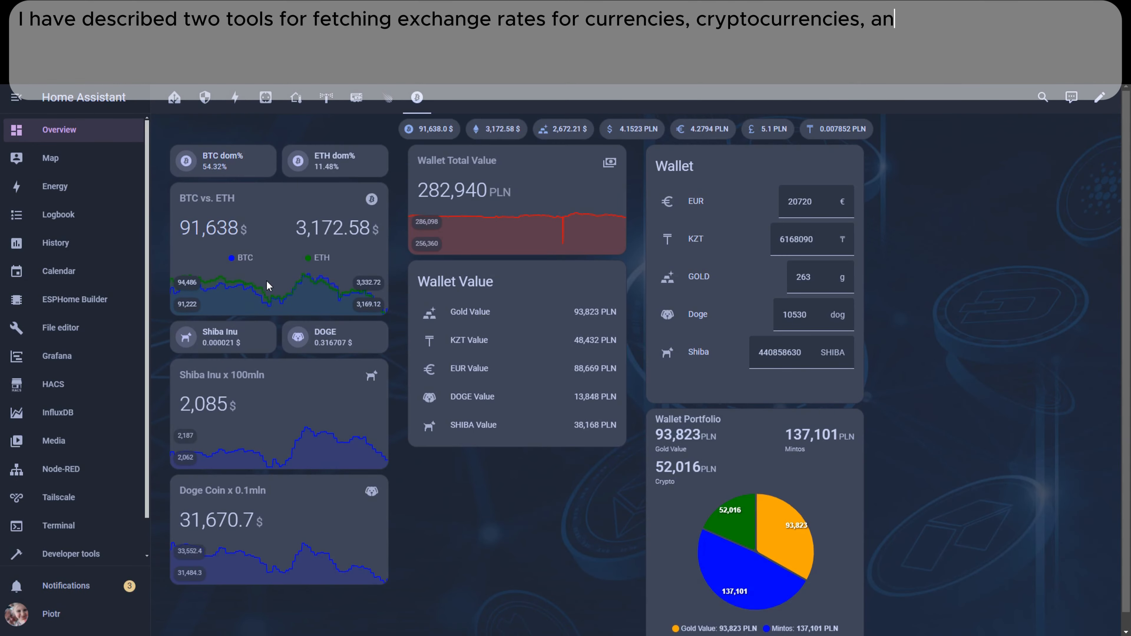
- Edit the Crypto dashboard view and inspect the BTC vs. ETH card's type and YAML configuration, leaving it without changes
{"action": "left_click", "coordinate": [1099, 96]}
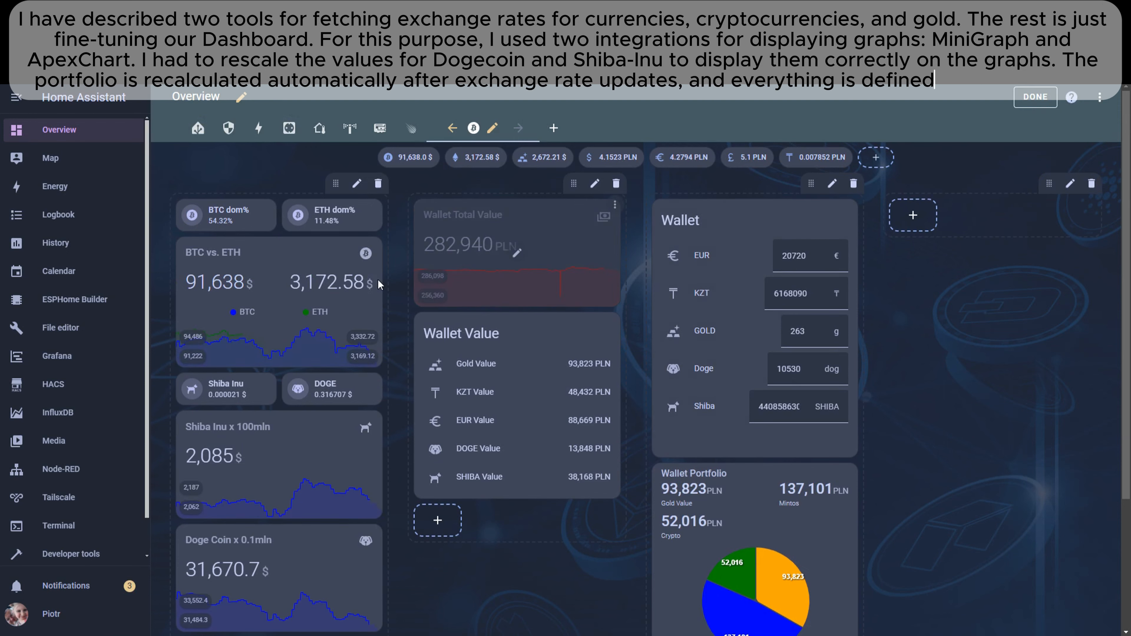
{"action": "left_click", "coordinate": [1099, 97]}
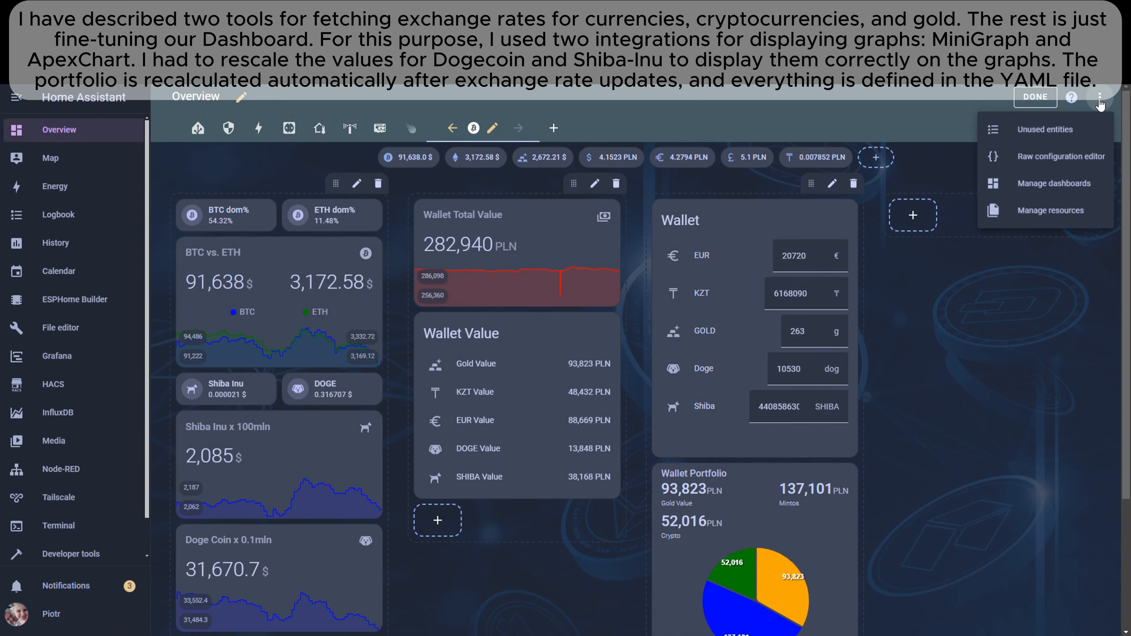
{"action": "left_click", "coordinate": [1038, 285]}
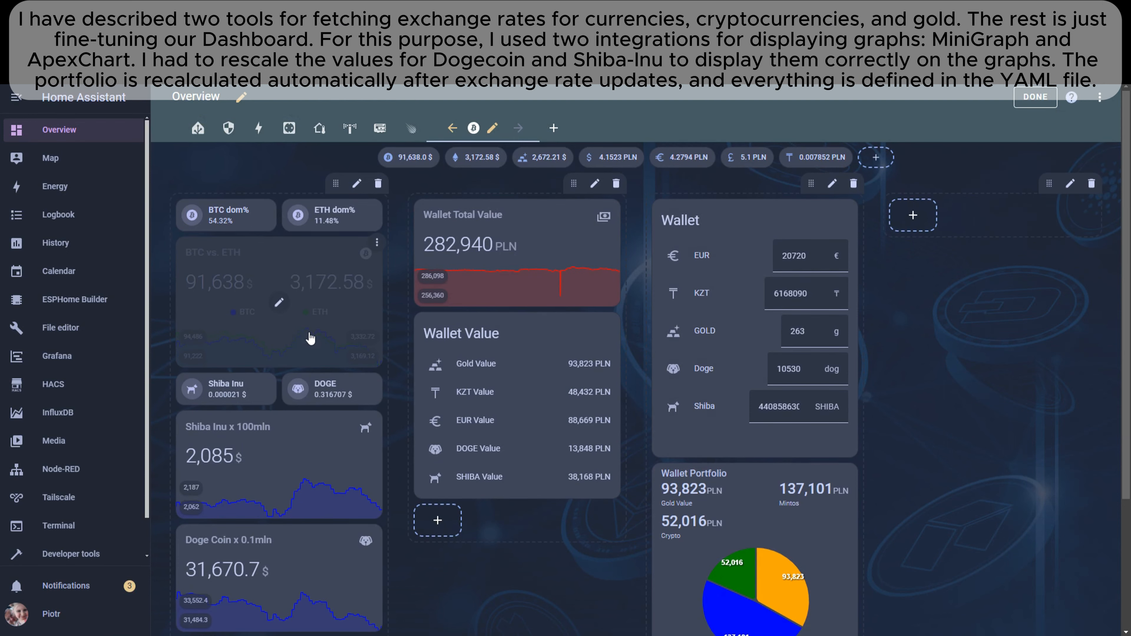
{"action": "left_click", "coordinate": [281, 305]}
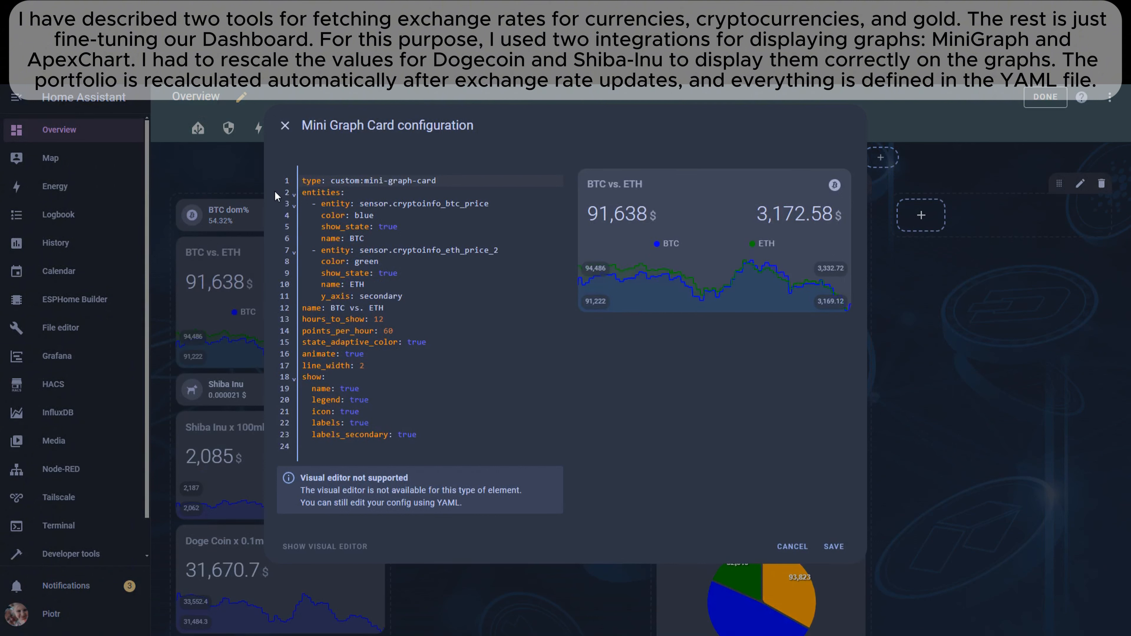
{"action": "left_click_drag", "start_coordinate": [331, 181], "coordinate": [439, 180]}
{"action": "left_click", "coordinate": [432, 368]}
{"action": "left_click", "coordinate": [285, 126]}
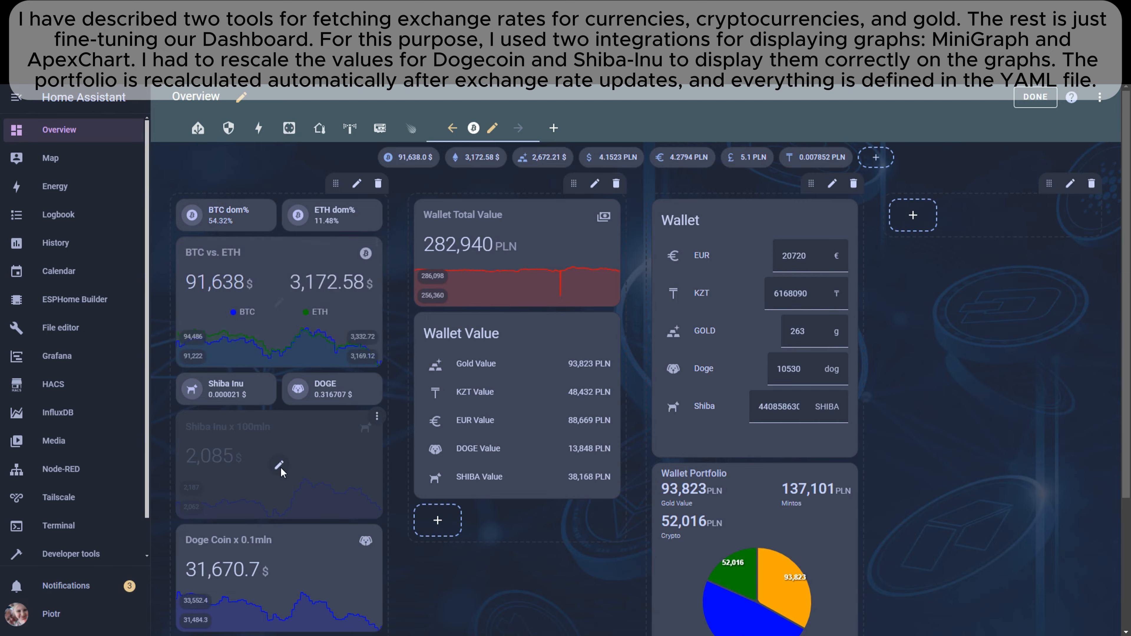
- Inspect the YAML configuration of the Shiba Inu x 100mln mini graph card and close it without changes
{"action": "left_click", "coordinate": [280, 468]}
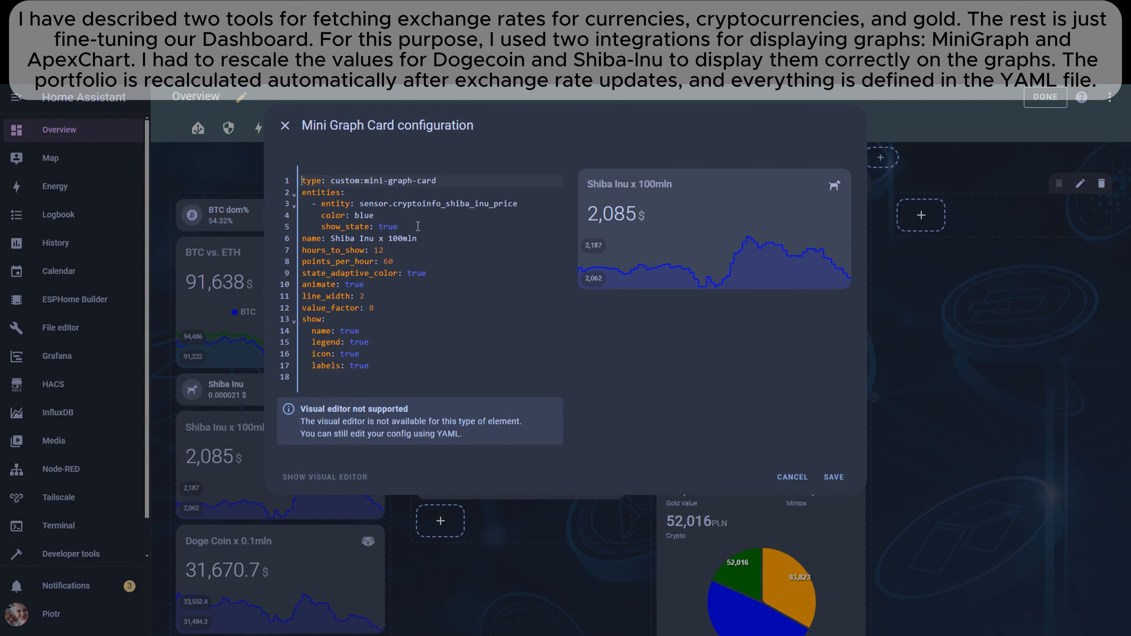
{"action": "left_click_drag", "start_coordinate": [332, 182], "coordinate": [399, 195]}
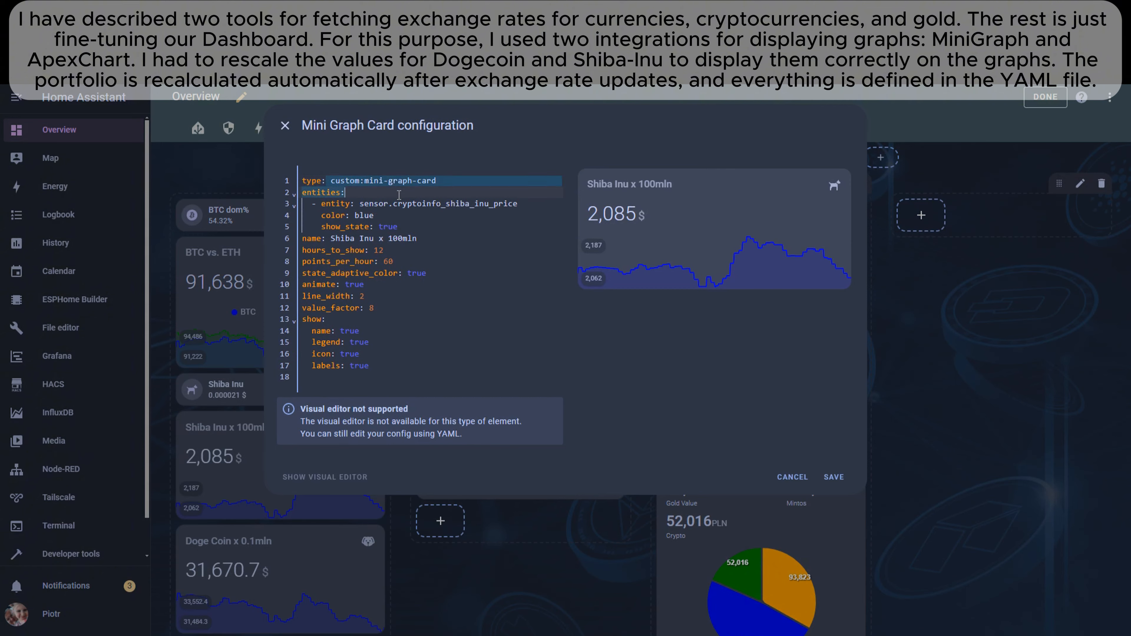
{"action": "left_click", "coordinate": [286, 127]}
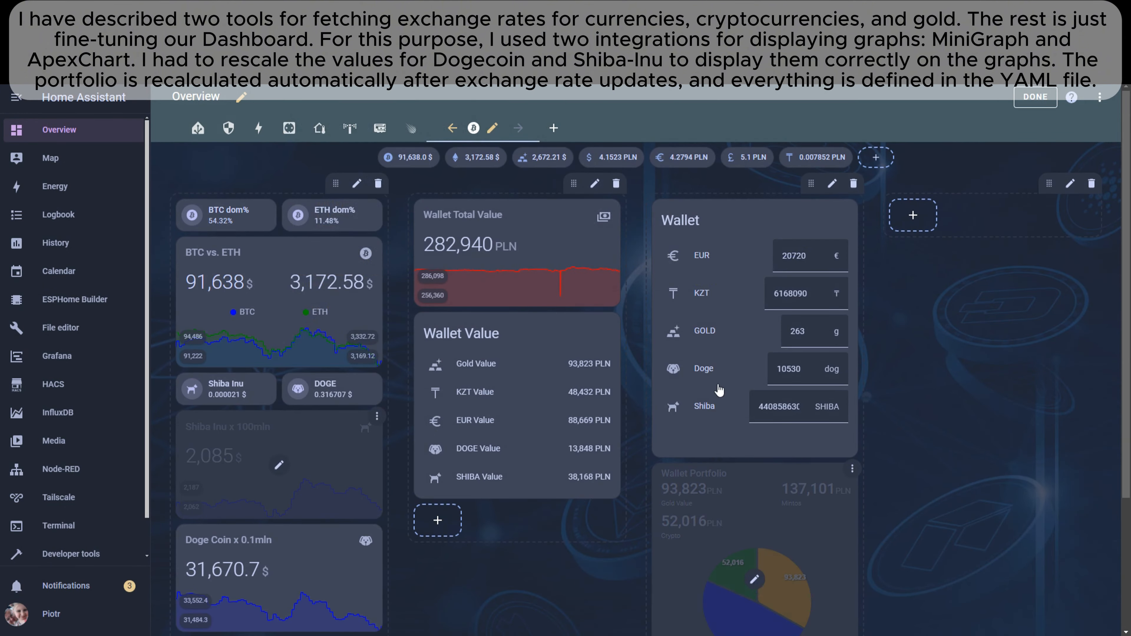
- Open the configuration of the Wallet entities card
{"action": "left_click", "coordinate": [753, 331]}
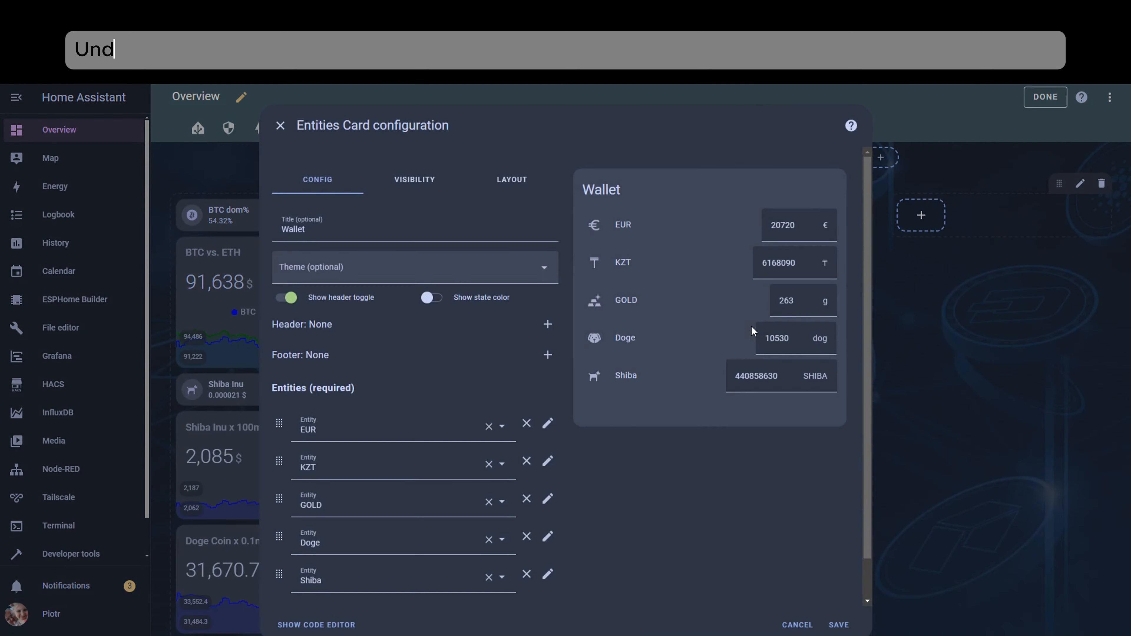